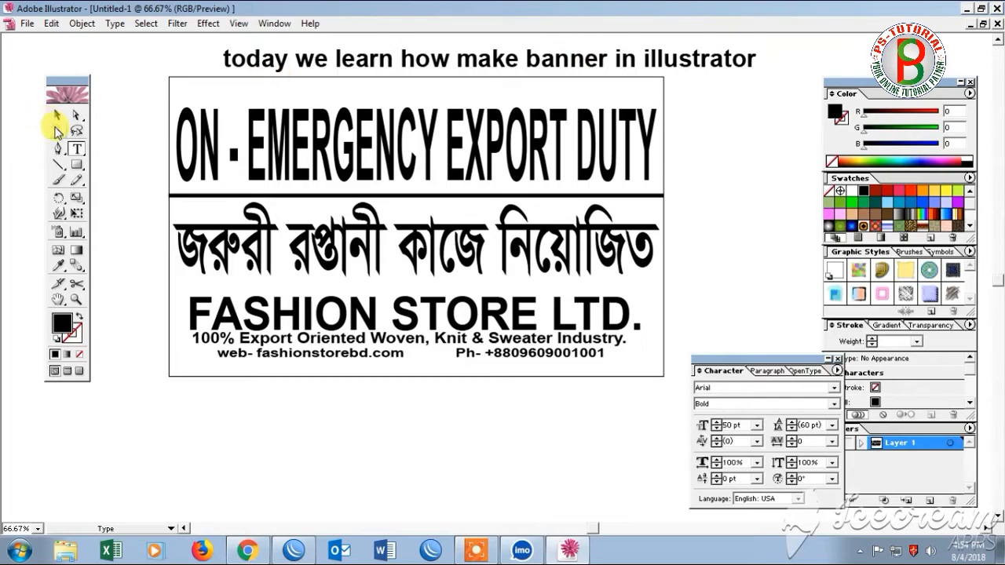
# Delete the caption text above the finished sample banner.
pyautogui.moveTo(797, 55); pyautogui.dragTo(202, 83)
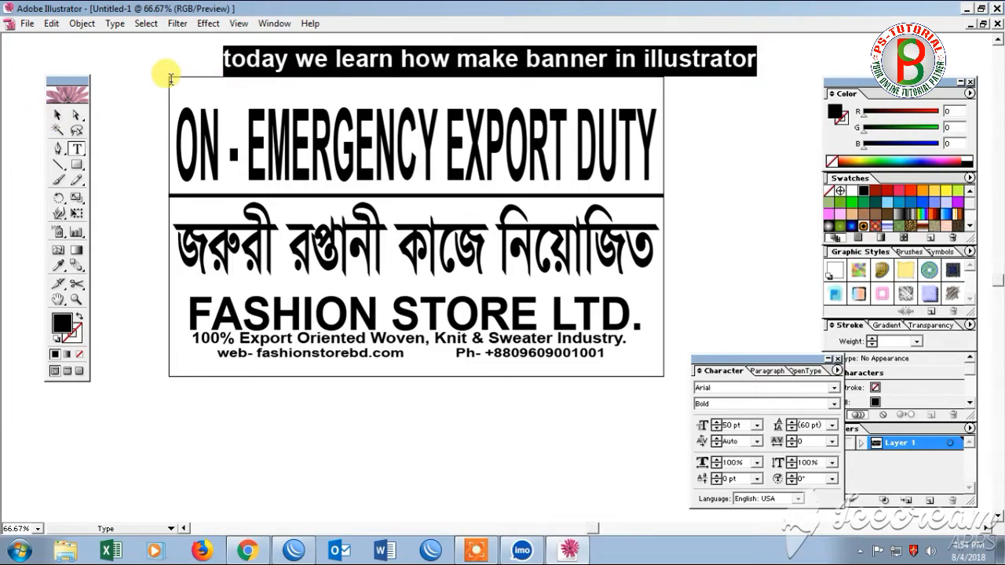
pyautogui.press('BackSpace')
# Create a new Legal-size landscape document, 1008 by 612 px, in RGB colour mode.
pyautogui.click(23, 25)
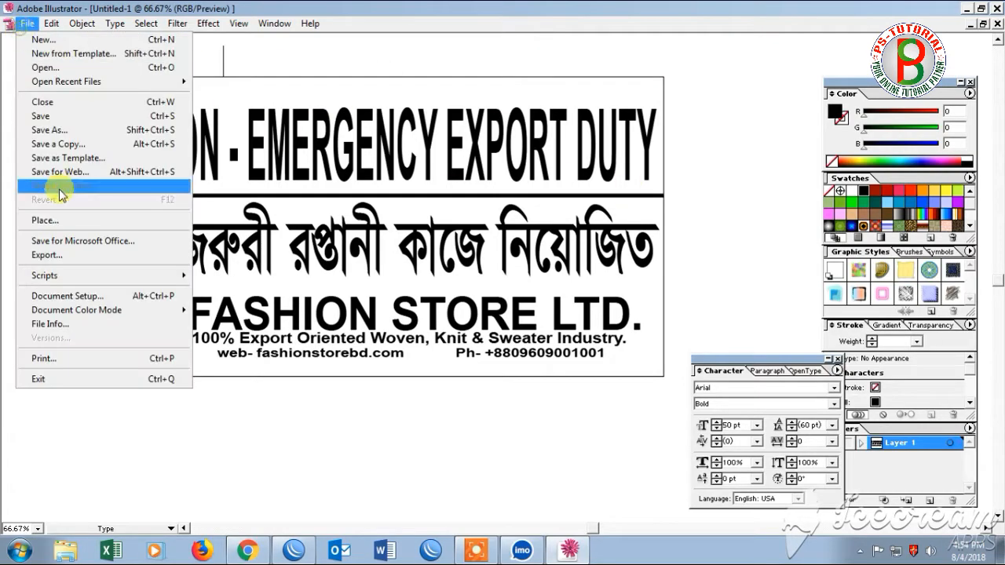
pyautogui.click(38, 37)
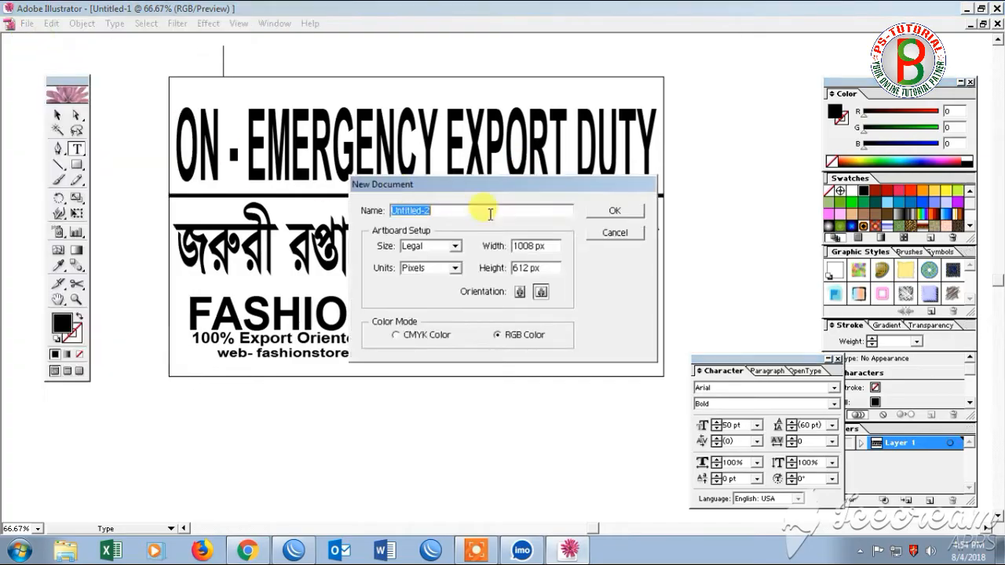
pyautogui.click(420, 248)
pyautogui.click(421, 299)
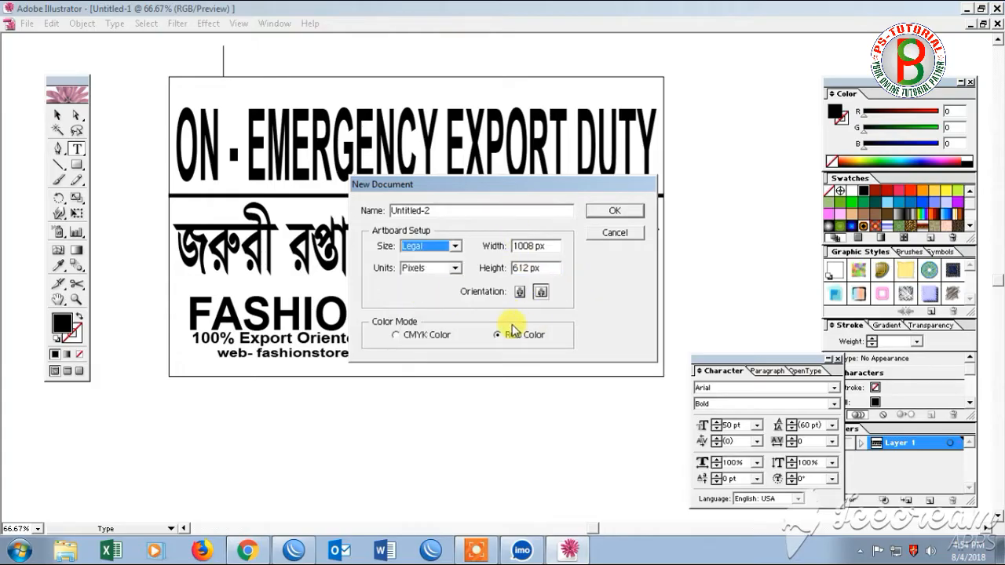
pyautogui.click(599, 211)
# Add the headline text "ON EMERGENCY EXPORT DUTY" on the artboard in Arial Bold at 50 pt.
pyautogui.click(451, 181)
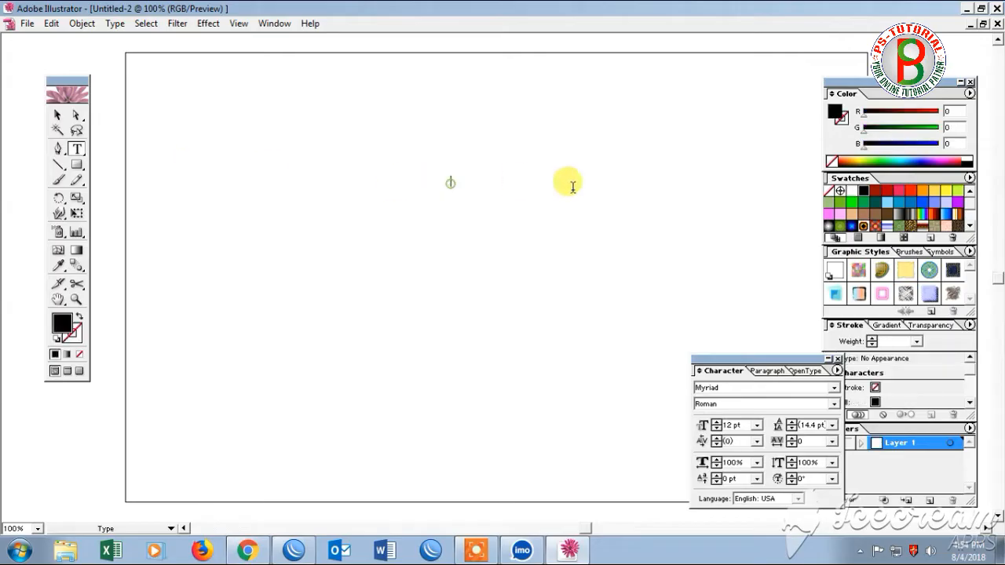
pyautogui.keyDown('ctrl'); pyautogui.keyDown('alt'); pyautogui.click(537, 210); pyautogui.keyUp('alt'); pyautogui.keyUp('ctrl')
pyautogui.keyDown('ctrl'); pyautogui.keyDown('alt'); pyautogui.click(531, 211); pyautogui.keyUp('alt'); pyautogui.keyUp('ctrl')
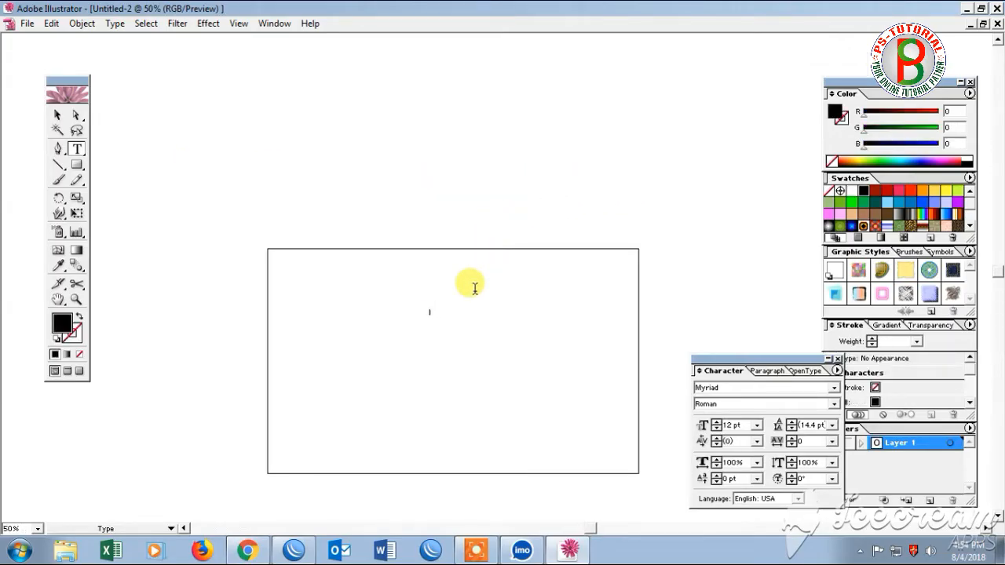
pyautogui.click(769, 386)
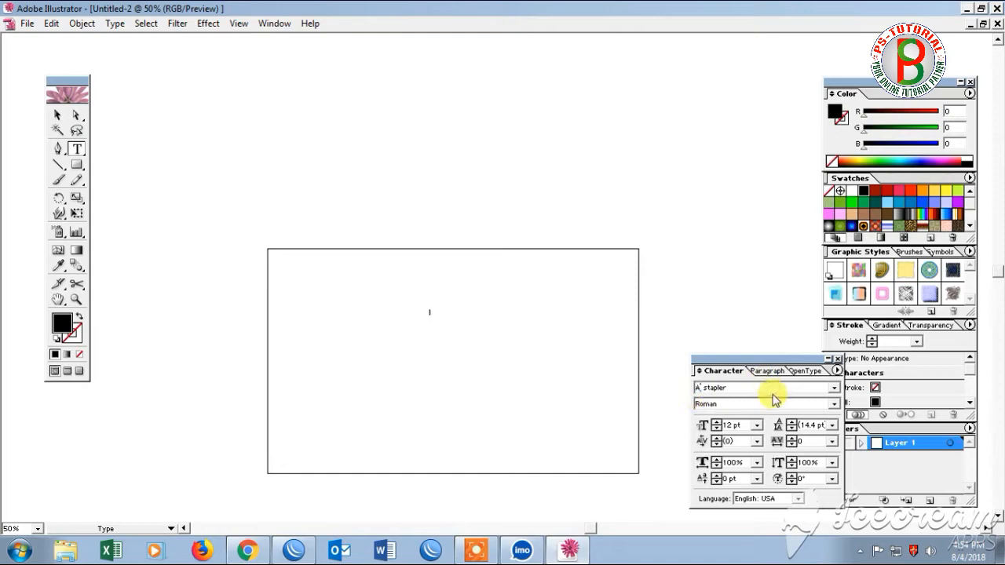
pyautogui.write('Arial')
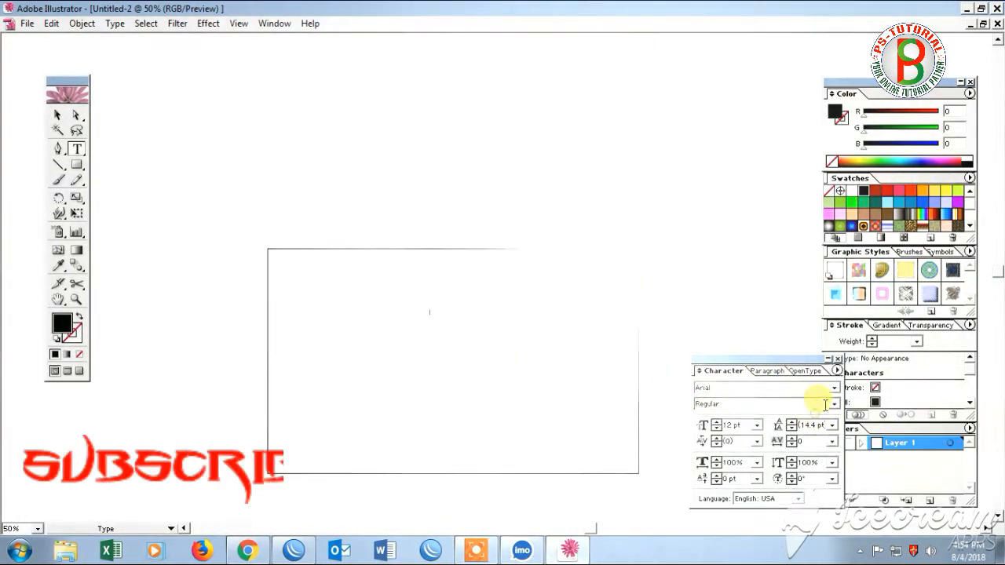
pyautogui.click(834, 404)
pyautogui.click(705, 447)
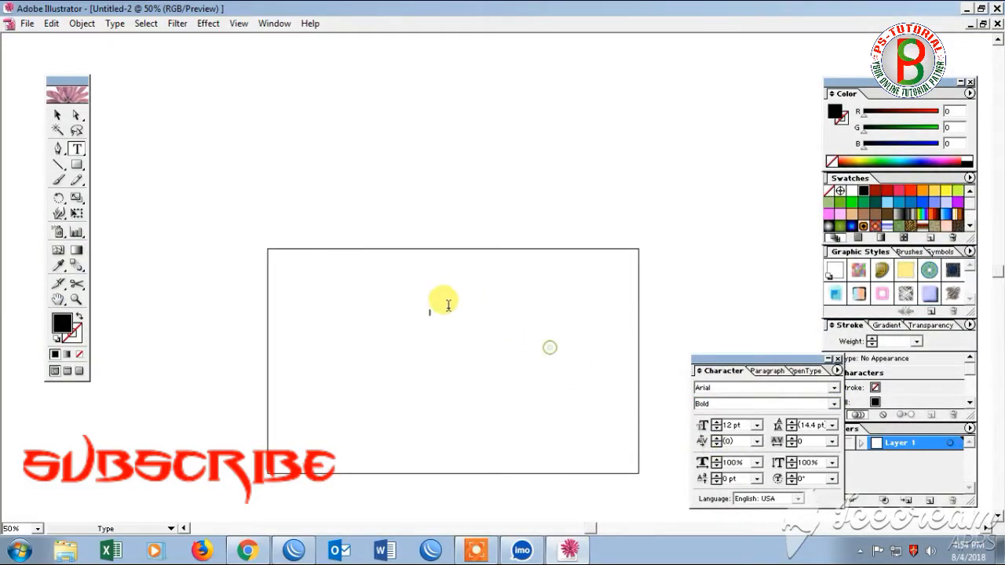
pyautogui.write('ON EMERGENCY EXPORT DUTY')
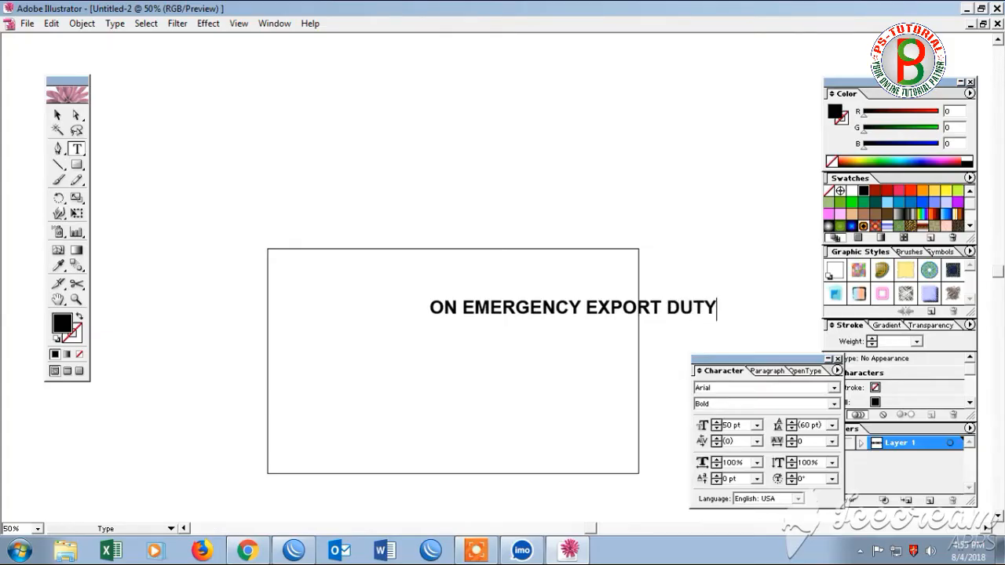
# Move the headline to the top of the artboard and stretch it to nearly full artboard width and much taller.
pyautogui.click(59, 118)
pyautogui.moveTo(521, 298); pyautogui.dragTo(380, 268)
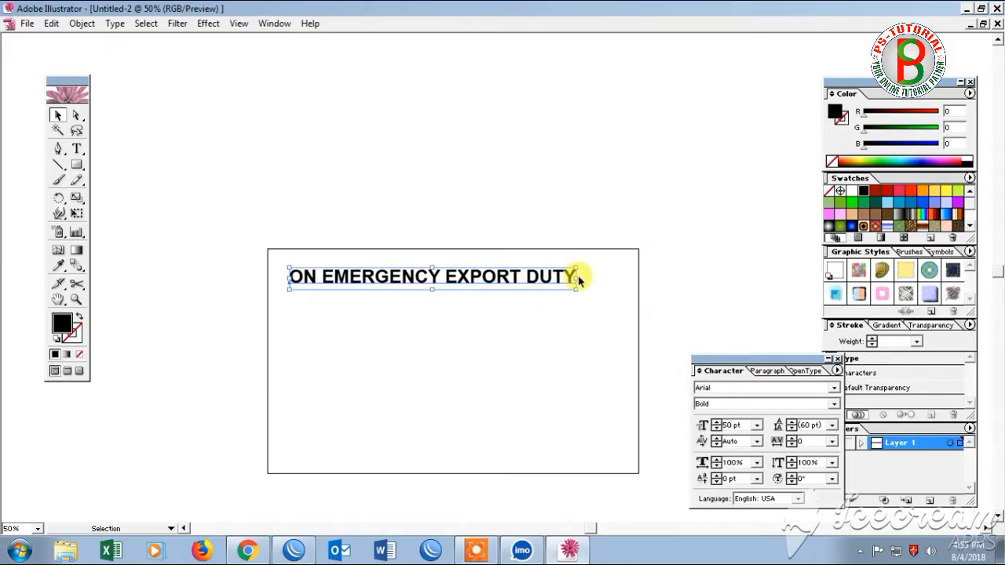
pyautogui.moveTo(575, 277); pyautogui.dragTo(626, 276)
pyautogui.moveTo(288, 276)
pyautogui.mouseDown()
pyautogui.moveTo(267, 272)
pyautogui.moveTo(274, 275)
pyautogui.mouseUp()
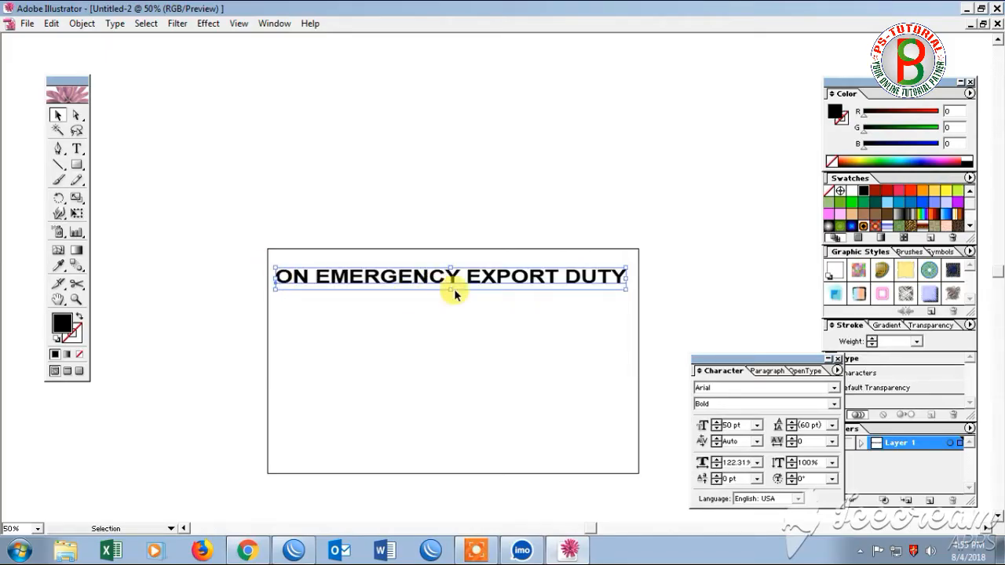
pyautogui.moveTo(450, 289); pyautogui.dragTo(455, 343)
pyautogui.click(649, 288)
pyautogui.moveTo(524, 345); pyautogui.dragTo(523, 293)
pyautogui.click(545, 260)
# Insert a hyphen after "ON" in the headline and resize the text to fit inside the artboard, about 167 pt.
pyautogui.press('t')
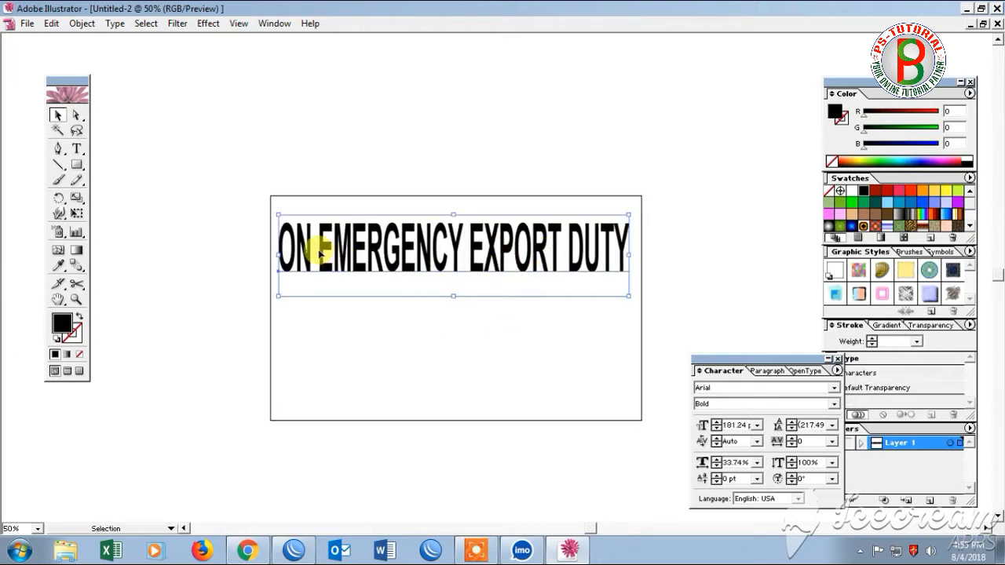
pyautogui.click(317, 250)
pyautogui.write('-')
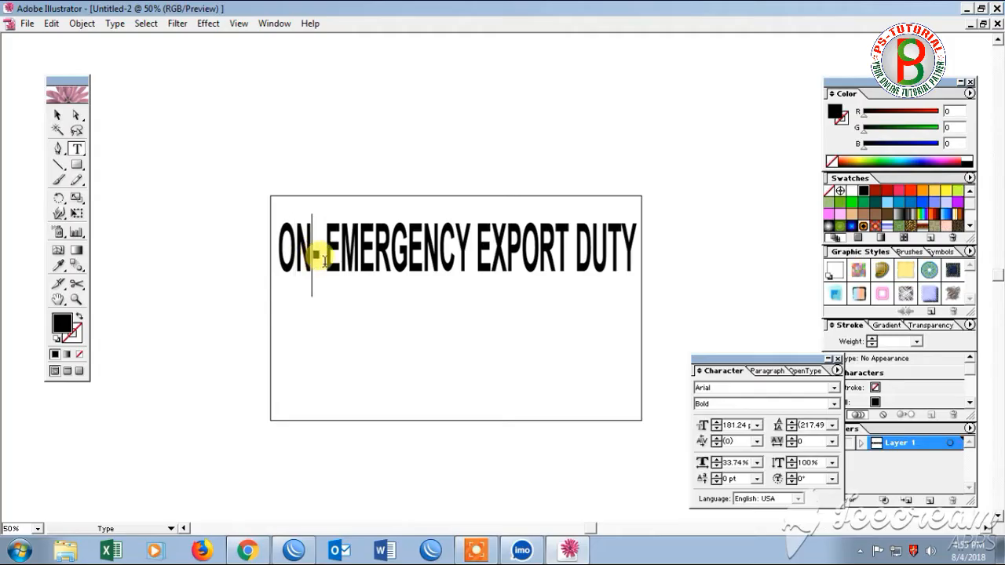
pyautogui.click(58, 119)
pyautogui.moveTo(643, 255); pyautogui.dragTo(635, 255)
pyautogui.moveTo(460, 297); pyautogui.dragTo(457, 289)
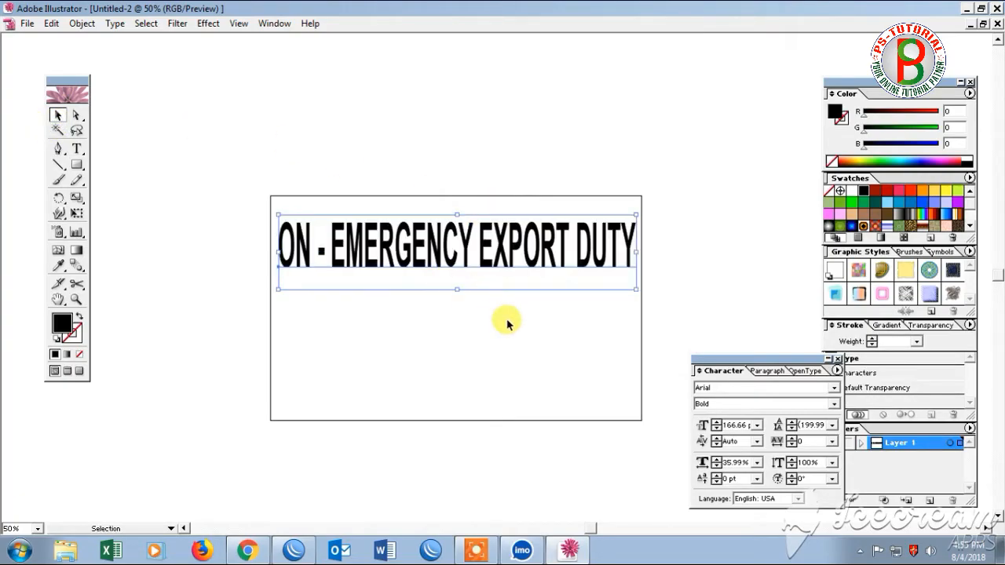
# Rearrange the floating toolbox and Character palette so they clear the enlarged artboard view.
pyautogui.keyDown('ctrl'); pyautogui.click(508, 320); pyautogui.keyUp('ctrl')
pyautogui.keyDown('ctrl'); pyautogui.click(496, 344); pyautogui.keyUp('ctrl')
pyautogui.moveTo(496, 345); pyautogui.dragTo(520, 303)
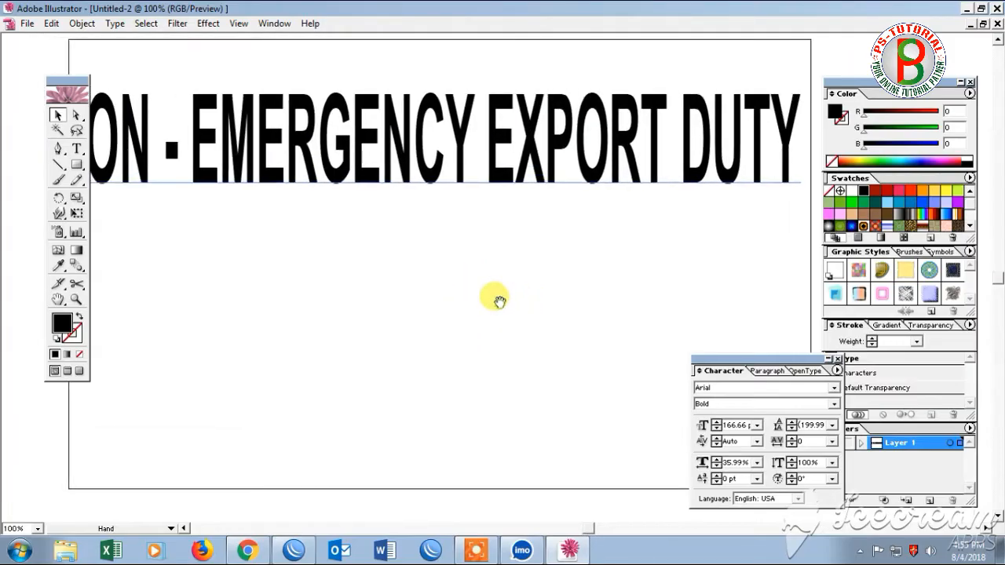
pyautogui.moveTo(45, 82); pyautogui.dragTo(13, 81)
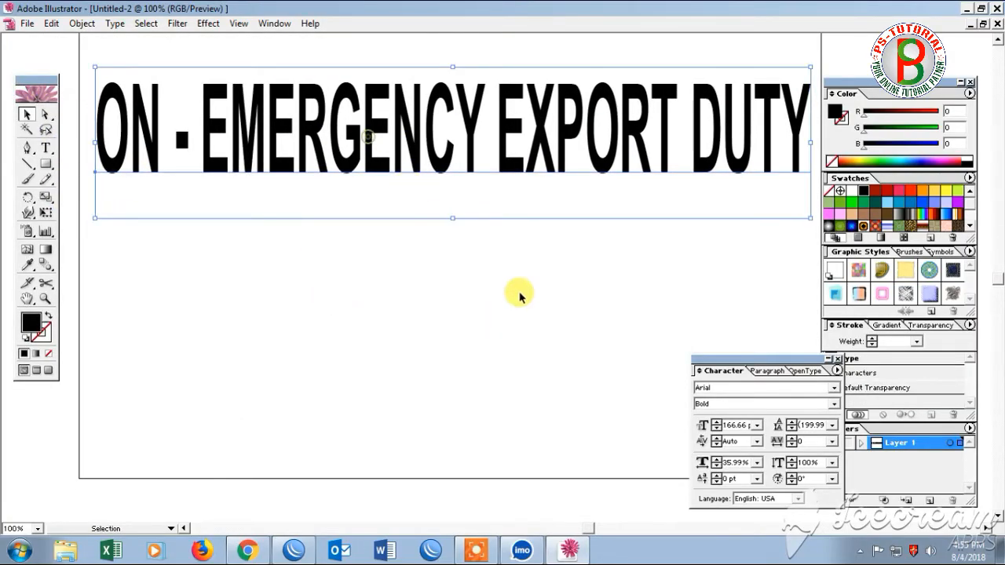
pyautogui.moveTo(542, 310); pyautogui.dragTo(532, 311)
pyautogui.moveTo(758, 371); pyautogui.dragTo(809, 373)
pyautogui.click(704, 353)
pyautogui.click(536, 124)
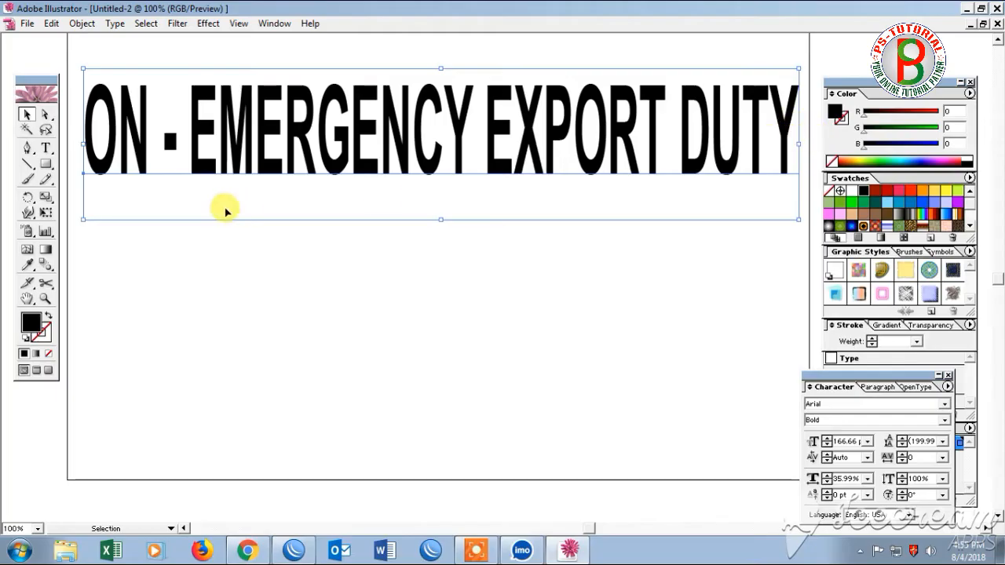
# Slightly reduce the height of the headline text.
pyautogui.moveTo(440, 219); pyautogui.dragTo(442, 216)
pyautogui.click(441, 234)
pyautogui.click(468, 125)
pyautogui.click(417, 306)
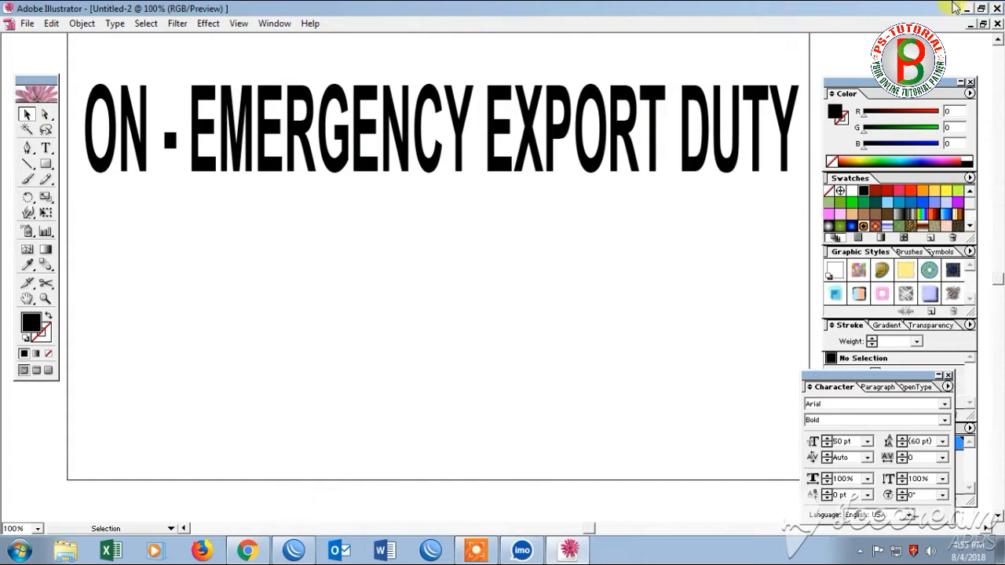
# Check the font size of the headline in the sample banner document Untitled-1.
pyautogui.click(981, 24)
pyautogui.moveTo(442, 53); pyautogui.dragTo(576, 150)
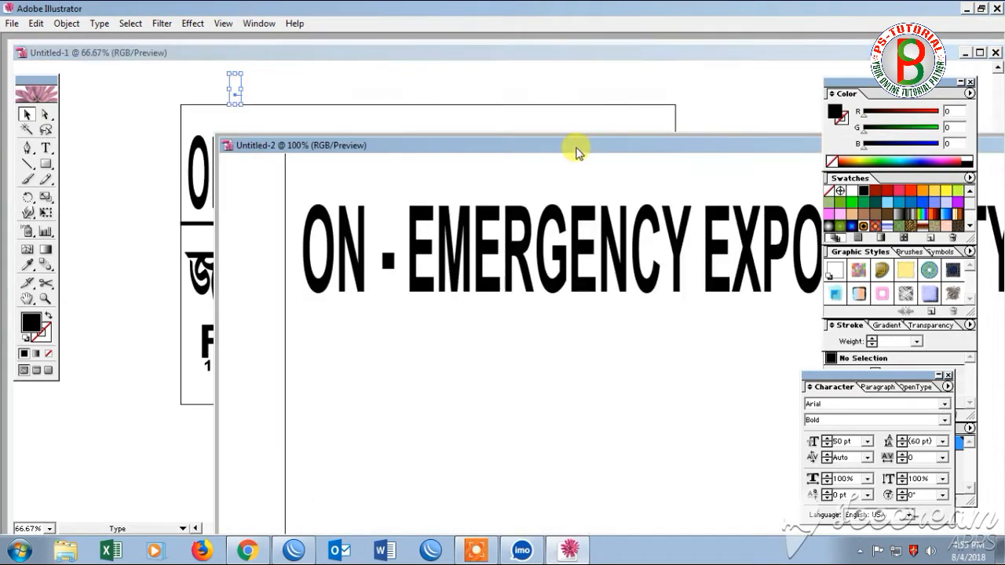
pyautogui.moveTo(385, 151); pyautogui.dragTo(334, 227)
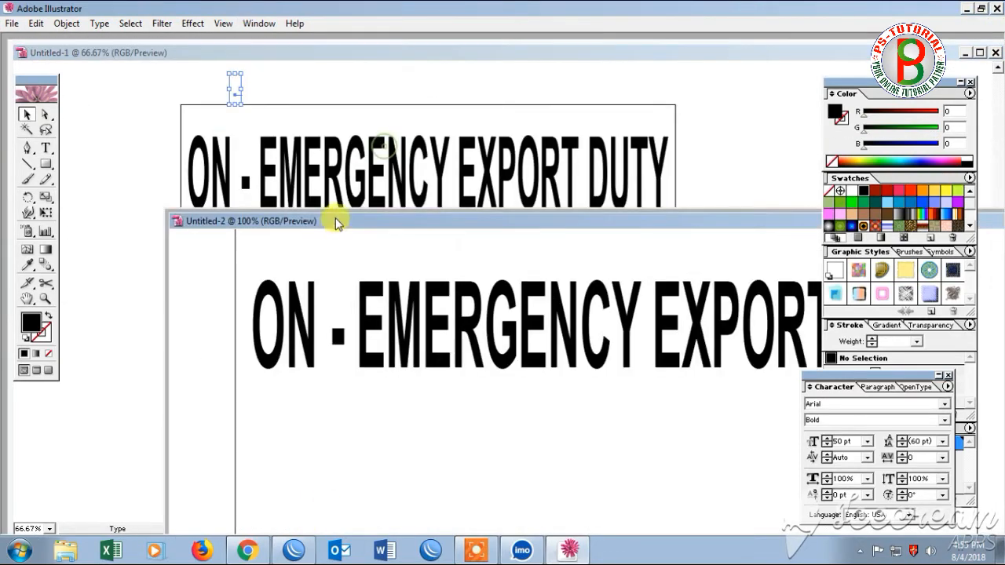
pyautogui.click(398, 181)
pyautogui.click(424, 178)
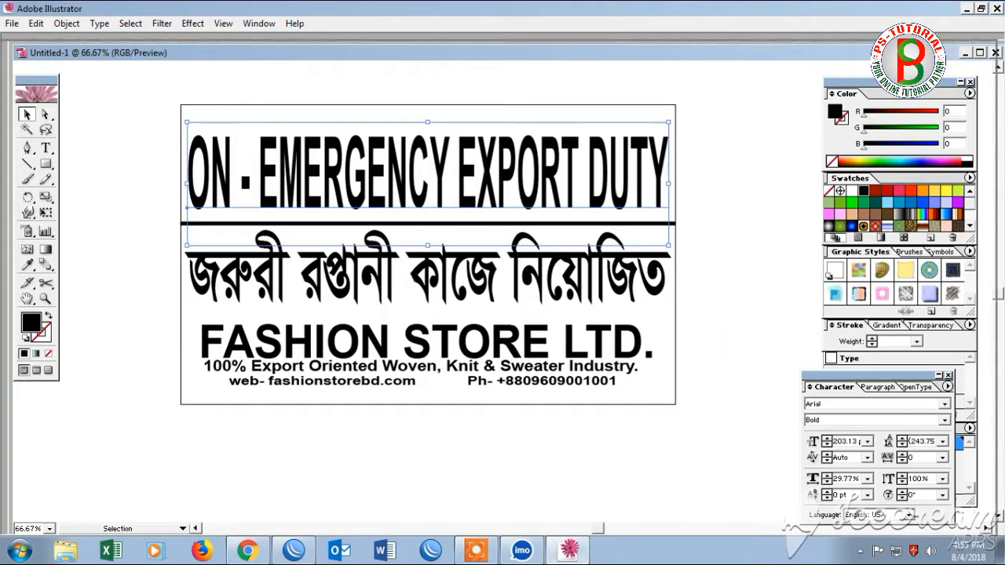
# Return to the Untitled-2 document and set the headline's font size to 203 pt.
pyautogui.click(980, 52)
pyautogui.click(809, 222)
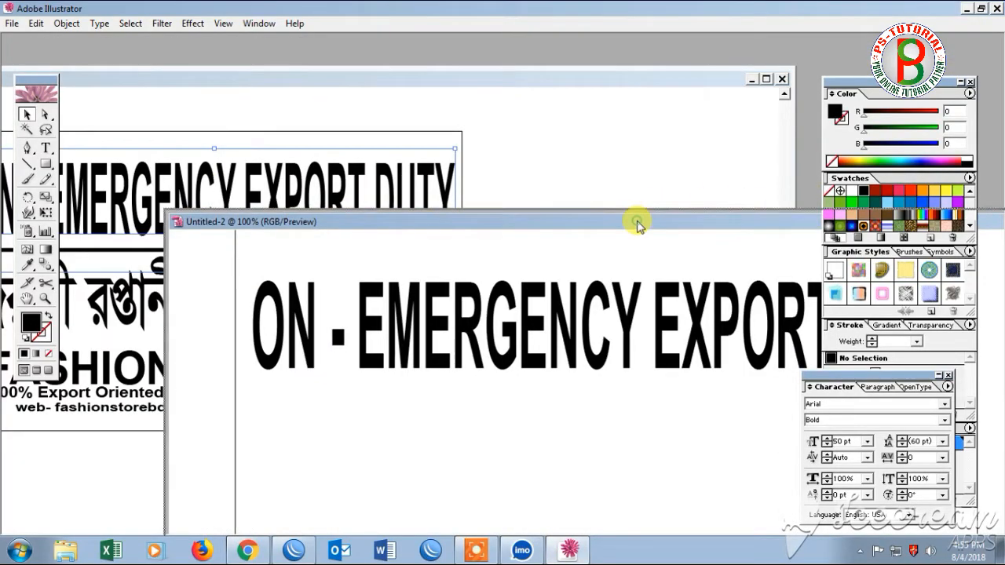
pyautogui.doubleClick(521, 225)
pyautogui.write('203')
pyautogui.press('Return')
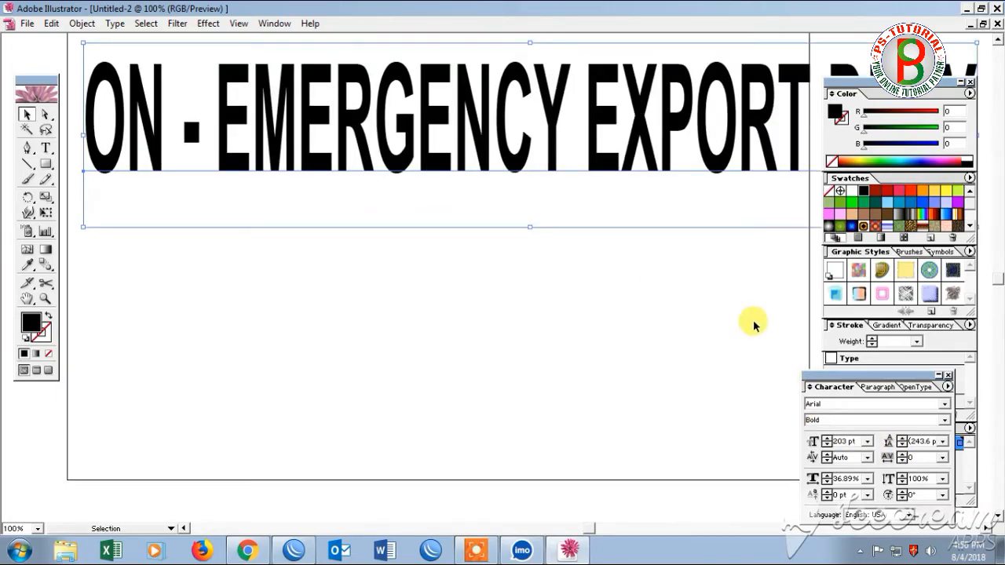
# Narrow the headline to fit between the artboard's side edges, at about 29.6% horizontal scale.
pyautogui.press('z')
pyautogui.keyDown('alt'); pyautogui.click(661, 211); pyautogui.keyUp('alt')
pyautogui.press('v')
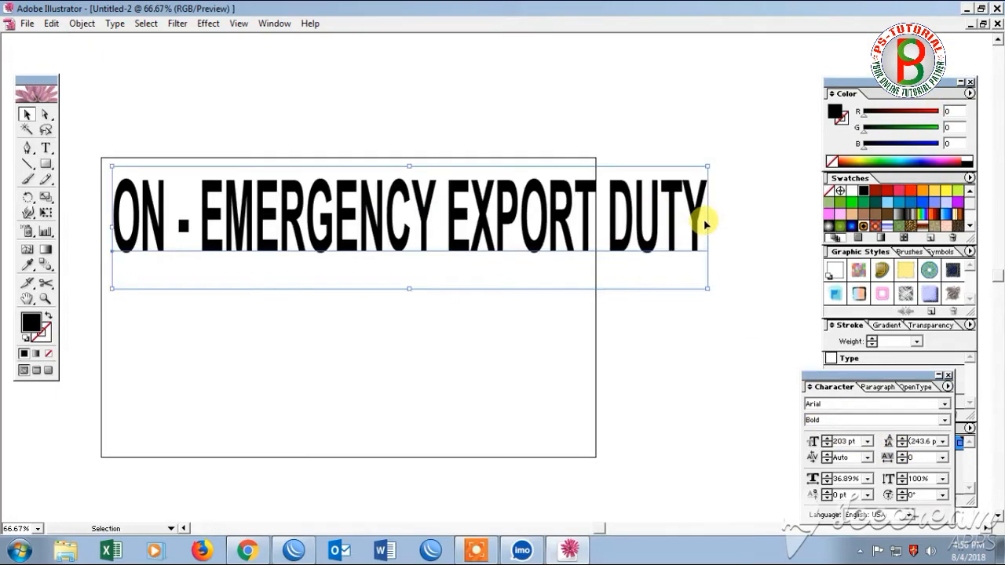
pyautogui.moveTo(708, 227); pyautogui.dragTo(589, 226)
pyautogui.click(635, 243)
pyautogui.click(479, 217)
pyautogui.click(636, 331)
pyautogui.scroll(-2, 644, 320)
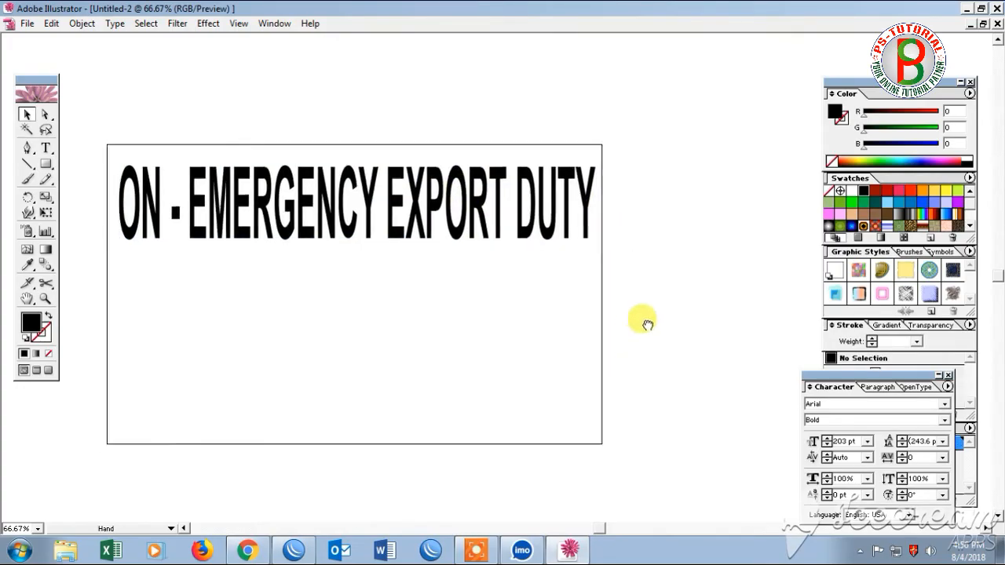
pyautogui.click(338, 181)
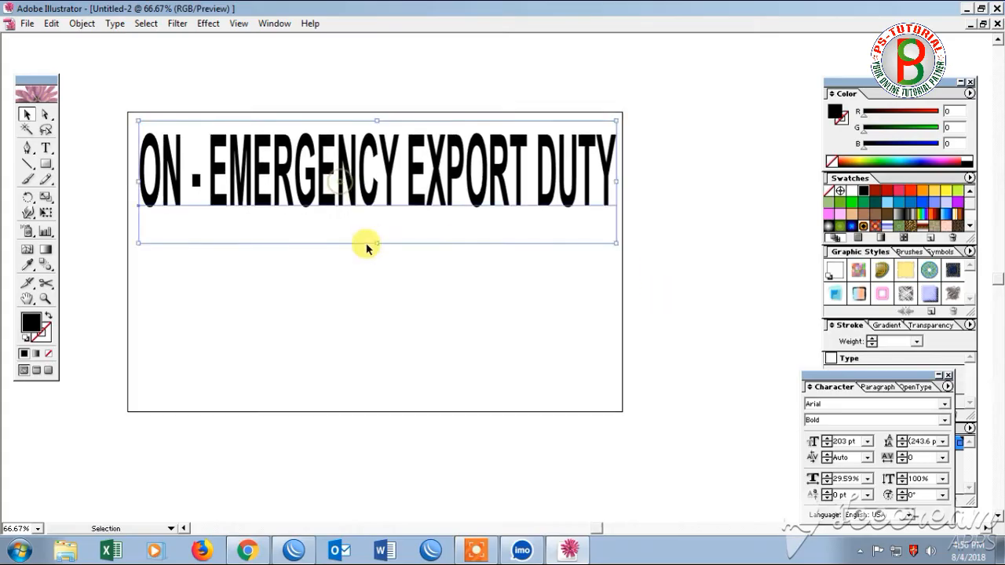
# Draw a horizontal line across the full artboard width just below the headline.
pyautogui.click(677, 219)
pyautogui.click(29, 165)
pyautogui.moveTo(128, 216); pyautogui.dragTo(617, 222)
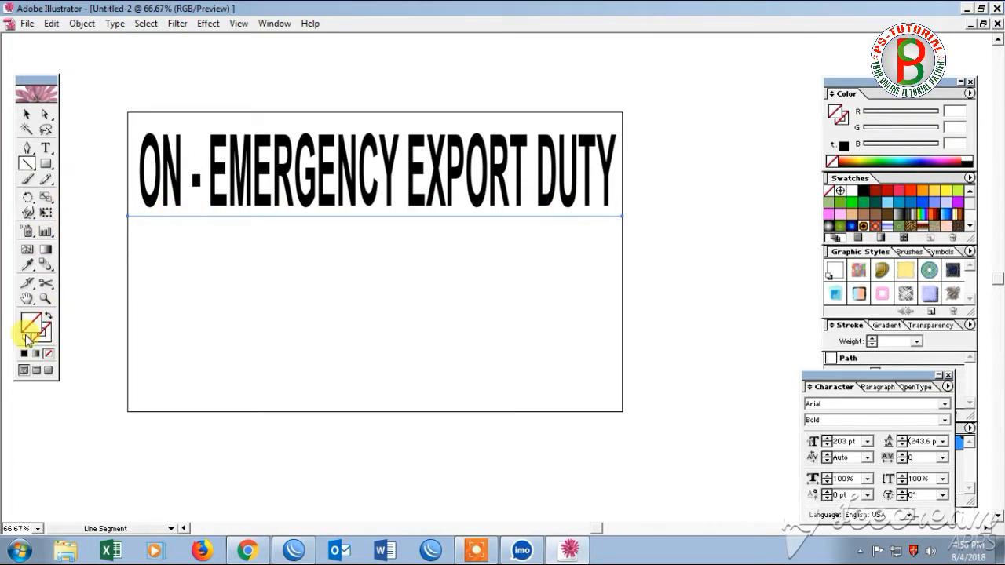
# Apply the black swatch to the divider line and give it a 7 pt stroke.
pyautogui.click(863, 190)
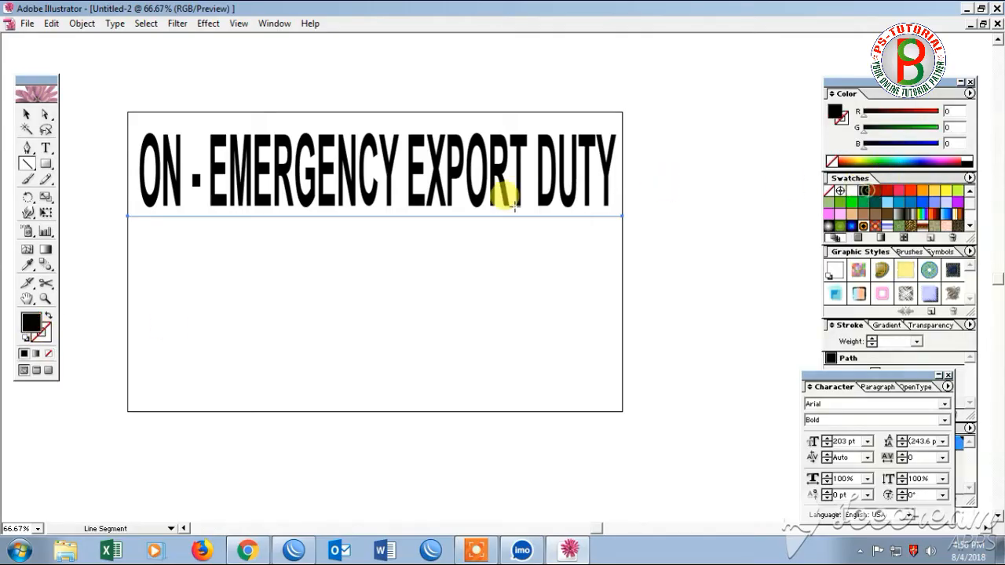
pyautogui.click(872, 339)
pyautogui.click(873, 338)
pyautogui.click(872, 338)
pyautogui.click(872, 338)
pyautogui.click(872, 338)
pyautogui.click(872, 338)
pyautogui.click(873, 338)
pyautogui.click(26, 113)
pyautogui.click(230, 265)
pyautogui.click(521, 218)
pyautogui.click(711, 257)
pyautogui.moveTo(617, 170); pyautogui.dragTo(664, 226)
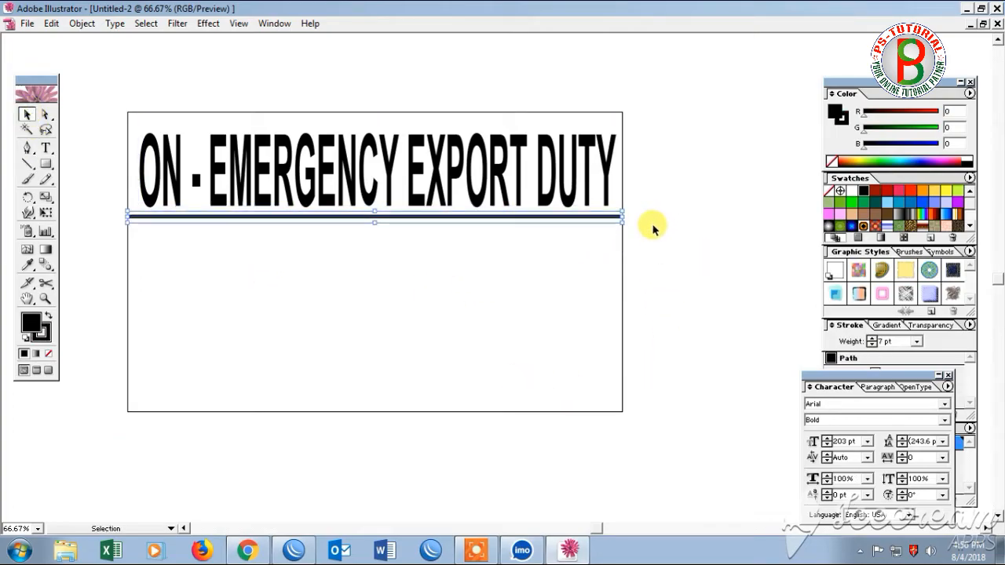
pyautogui.click(701, 246)
pyautogui.click(427, 318)
# Start a new text object below the divider line and set its font to SutonnyMJ Regular.
pyautogui.click(45, 148)
pyautogui.click(158, 240)
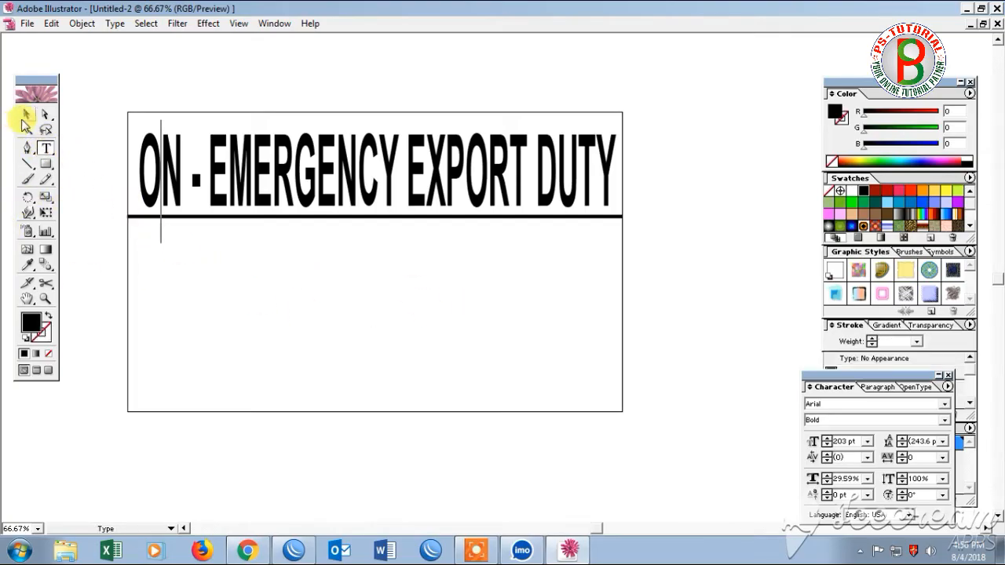
pyautogui.click(26, 115)
pyautogui.click(46, 148)
pyautogui.click(201, 301)
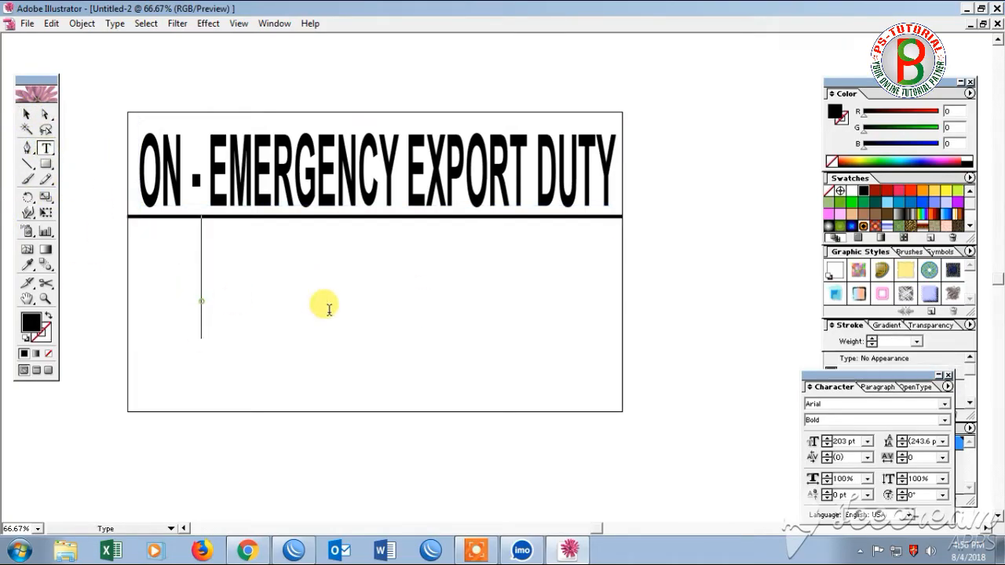
pyautogui.write('D')
pyautogui.press('BackSpace')
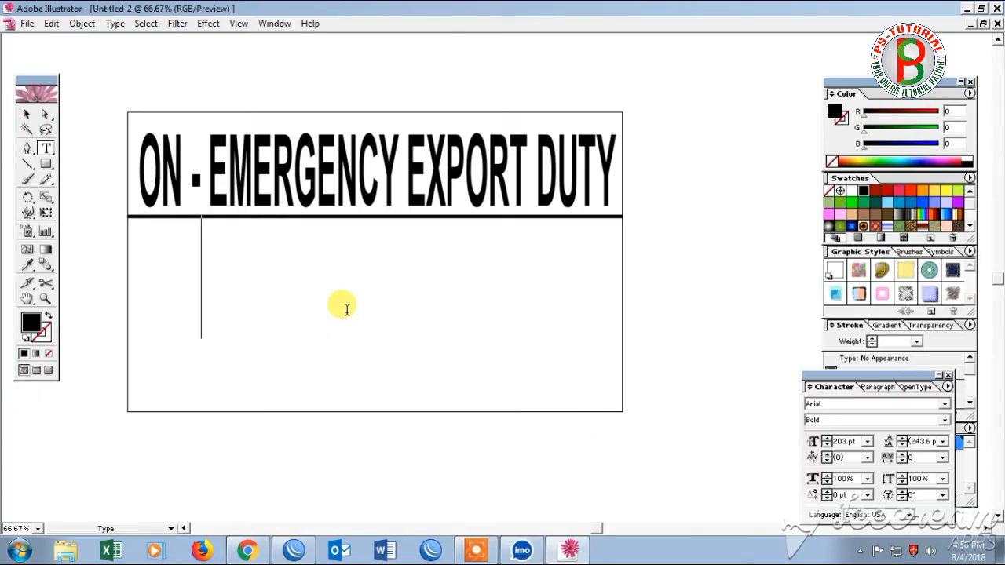
pyautogui.write('Bur')
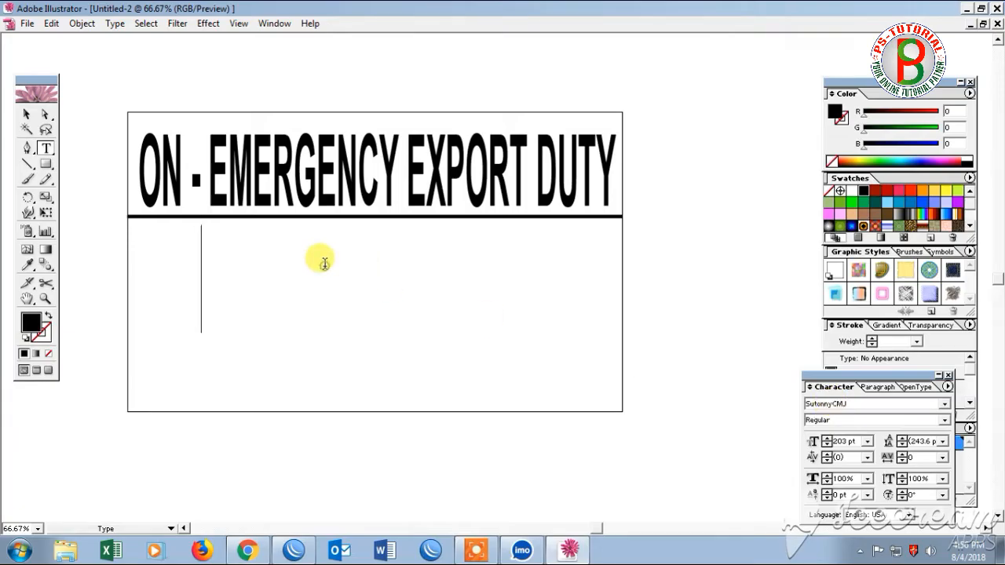
pyautogui.click(944, 403)
pyautogui.click(849, 437)
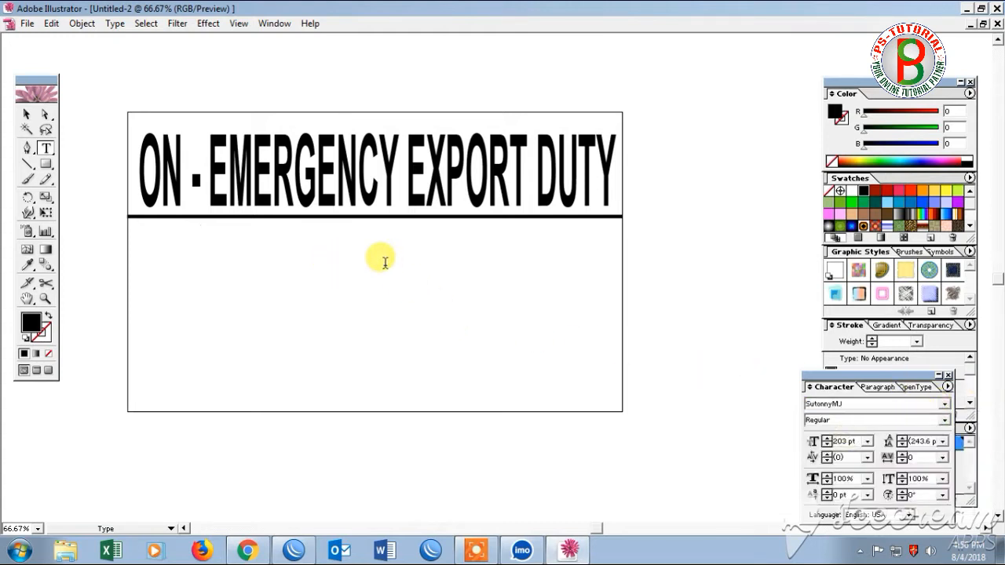
# Enter the Bangla line "জরুরী রপ্তানী কাজে নিয়োজিত" in the text object below the divider.
pyautogui.write('জরু')
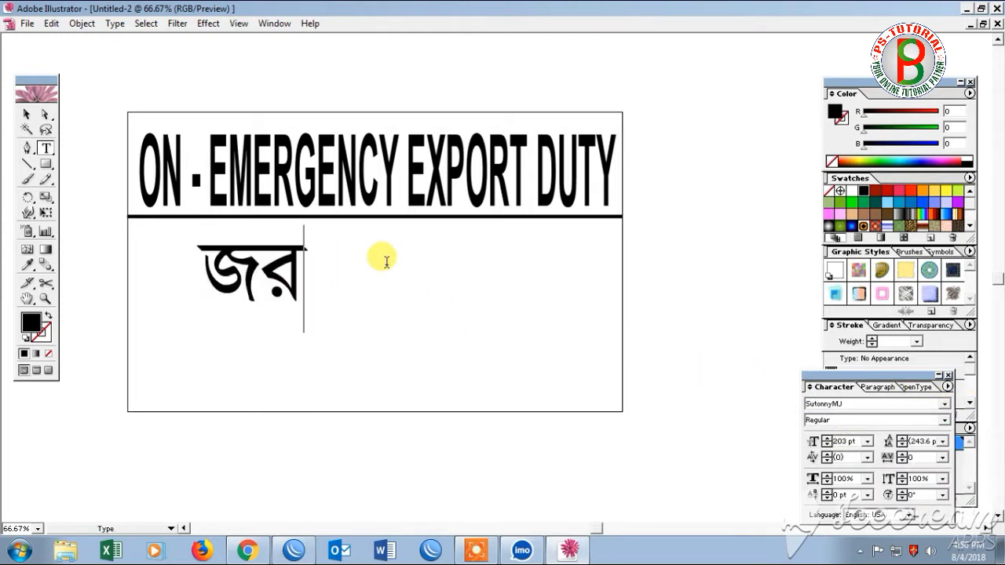
pyautogui.write('রী র')
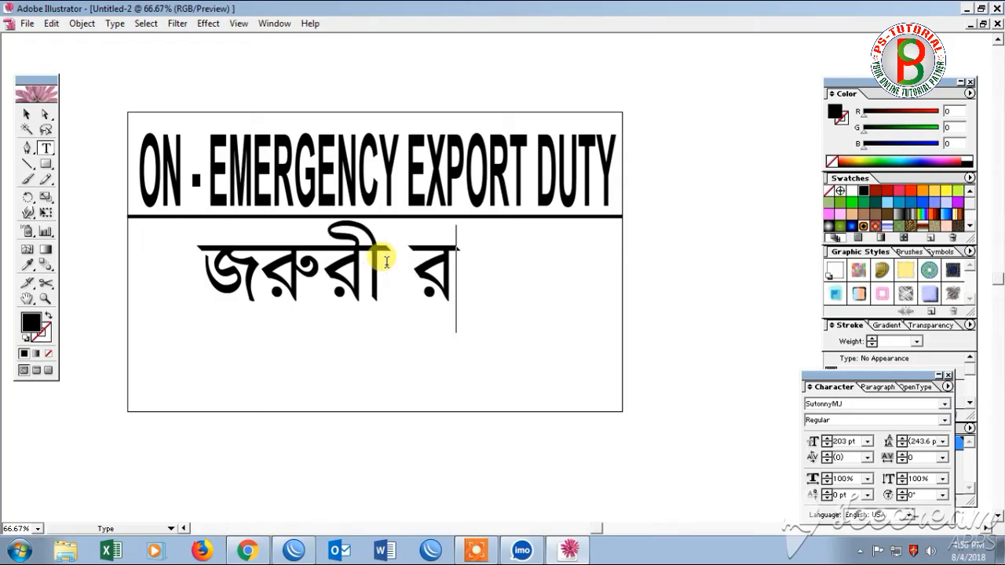
pyautogui.write('প্তানী')
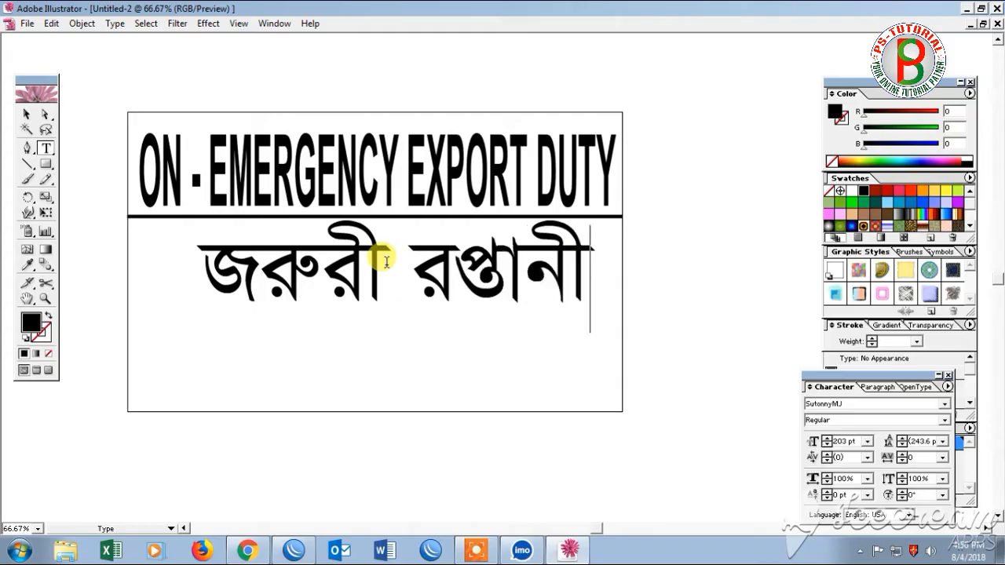
pyautogui.write(' কাজে ি')
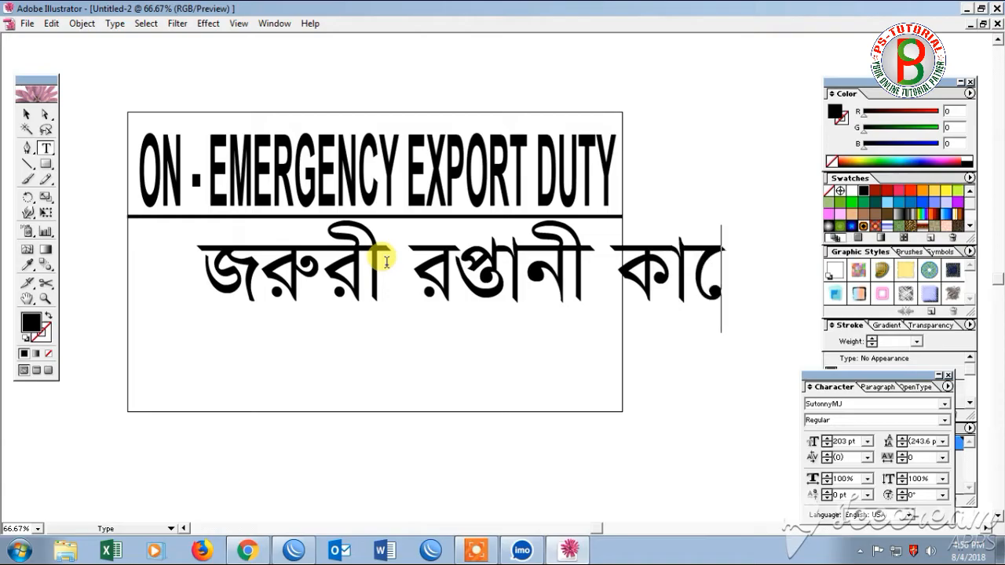
pyautogui.write('নয়ে')
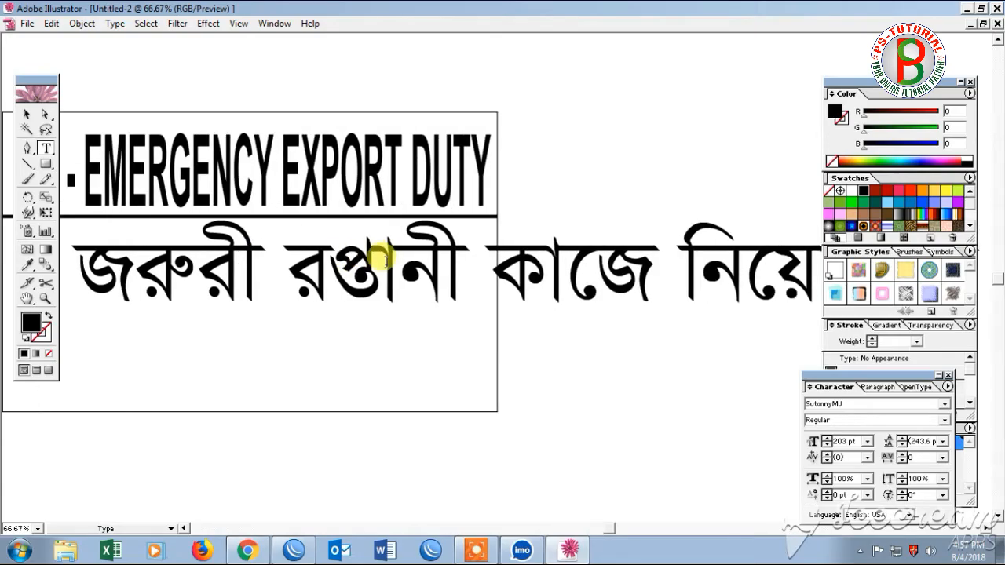
pyautogui.click(26, 114)
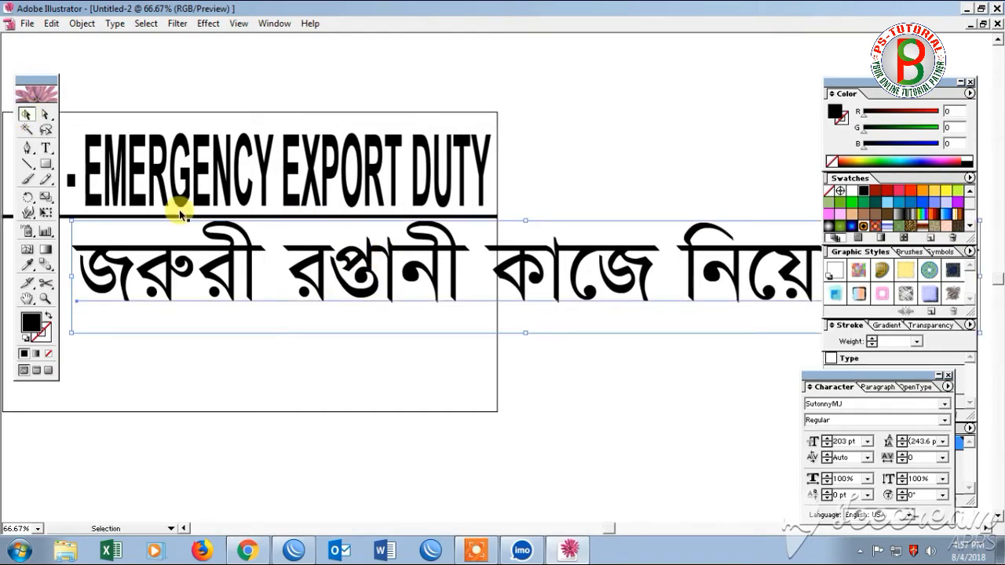
# Scale the Bangla line down to about 96.7 pt and position it inside the artboard just below the divider line.
pyautogui.hotkey('ctrl', '-')
pyautogui.moveTo(515, 197); pyautogui.dragTo(417, 203)
pyautogui.moveTo(754, 208); pyautogui.dragTo(632, 210)
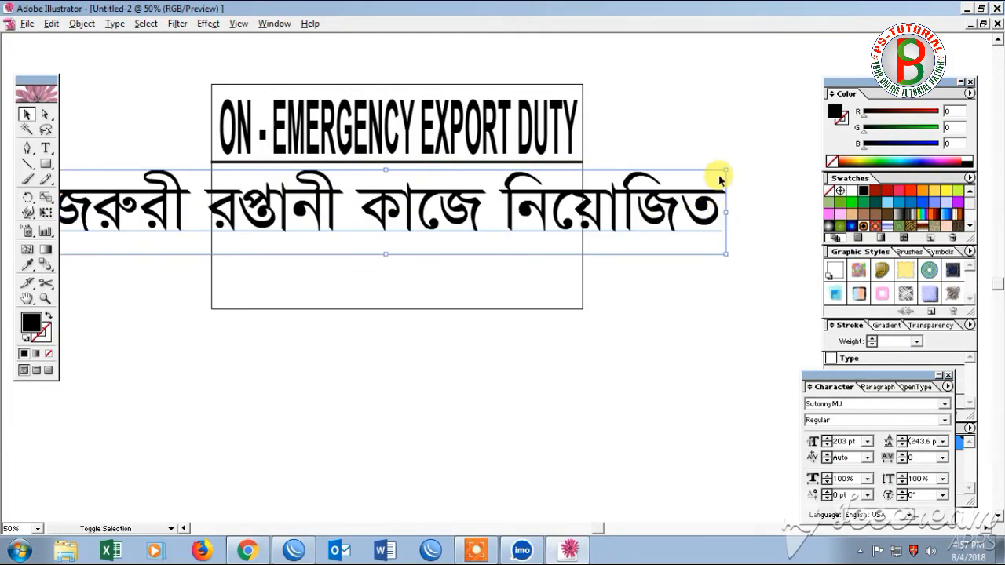
pyautogui.moveTo(722, 165); pyautogui.dragTo(668, 193)
pyautogui.click(689, 240)
pyautogui.keyDown('ctrl'); pyautogui.click(516, 258); pyautogui.keyUp('ctrl')
pyautogui.moveTo(392, 258); pyautogui.dragTo(587, 281)
pyautogui.moveTo(537, 236); pyautogui.dragTo(524, 201)
pyautogui.click(624, 267)
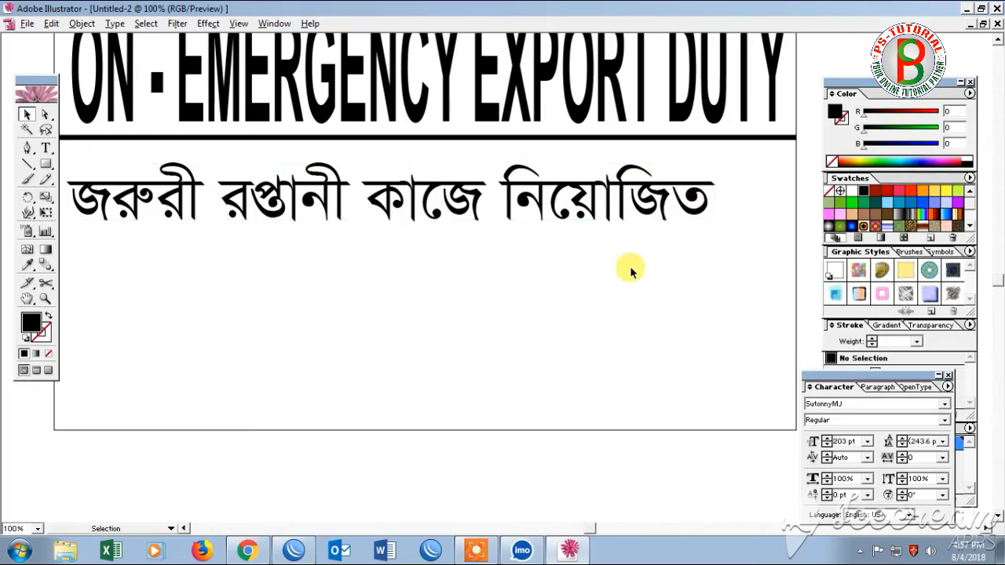
pyautogui.moveTo(595, 285); pyautogui.dragTo(607, 297)
# Widen the Bangla line to about 111.5% horizontal scale so it spans nearly the artboard's full width.
pyautogui.click(417, 213)
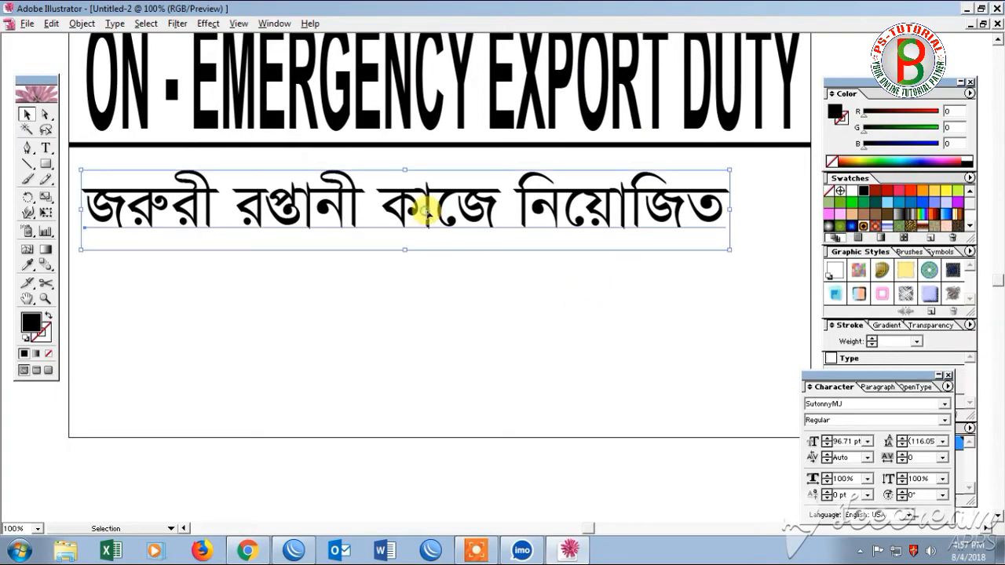
pyautogui.moveTo(728, 207); pyautogui.dragTo(804, 207)
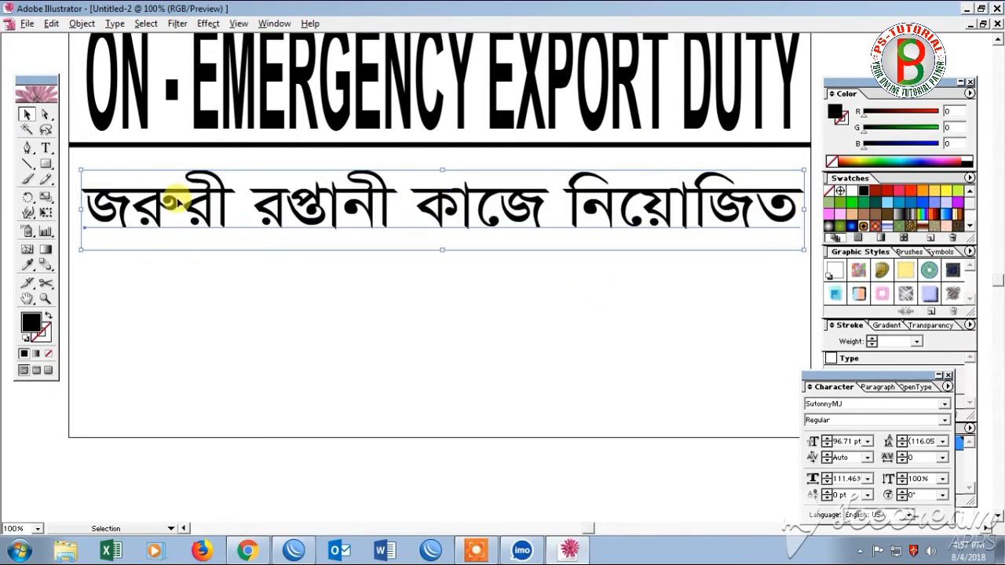
pyautogui.click(81, 214)
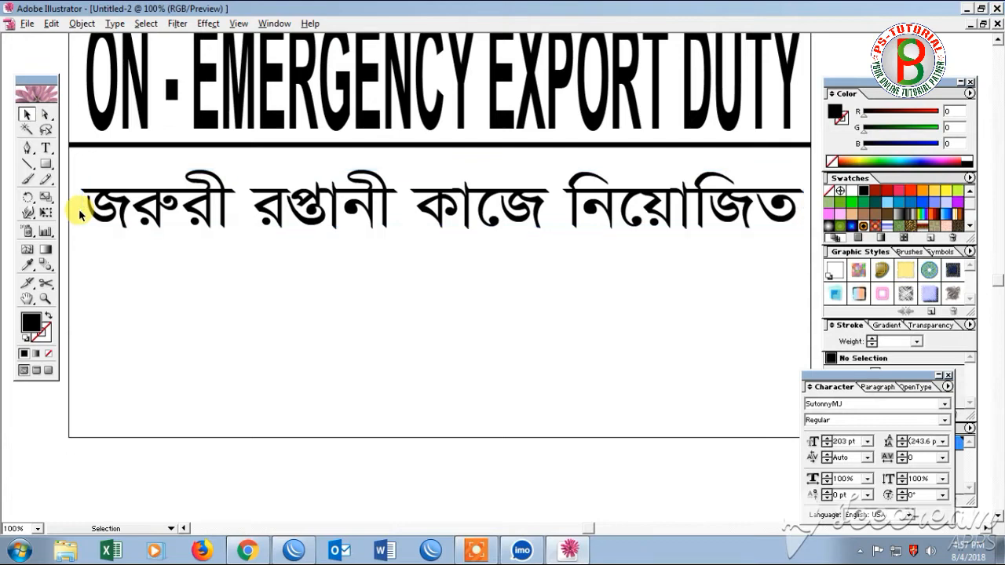
pyautogui.click(126, 207)
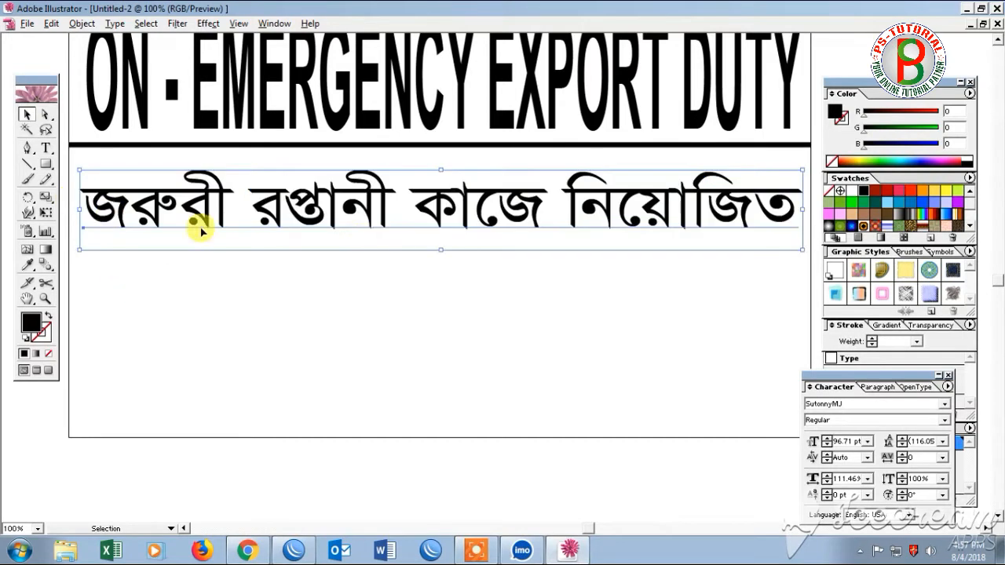
# Stretch the Bangla line vertically to about 183.5 pt at 58.7% horizontal scale, and set its style to Bold.
pyautogui.moveTo(443, 251)
pyautogui.mouseDown()
pyautogui.moveTo(426, 269)
pyautogui.moveTo(431, 299)
pyautogui.moveTo(466, 253)
pyautogui.moveTo(433, 251)
pyautogui.mouseUp()
pyautogui.click(475, 329)
pyautogui.click(430, 264)
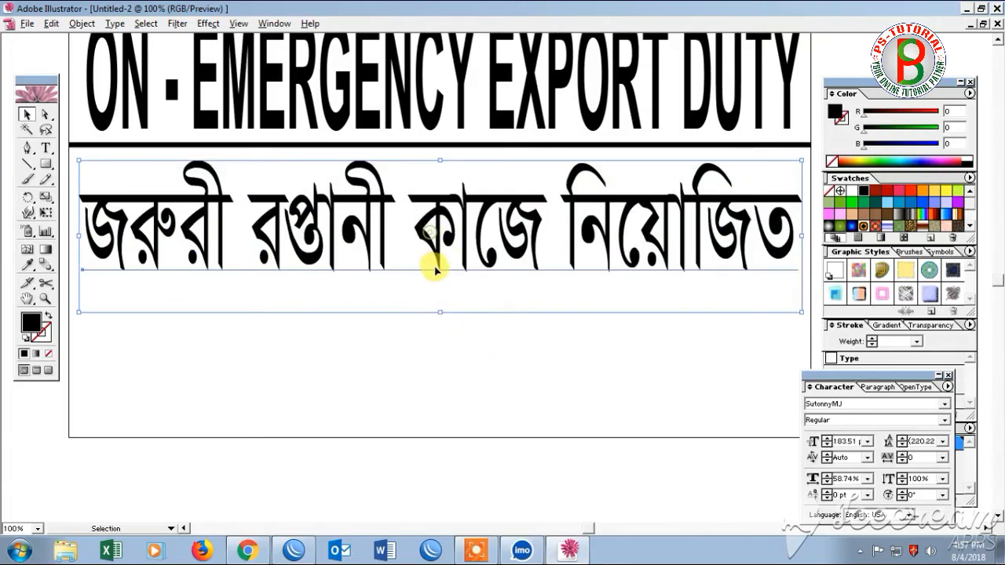
pyautogui.click(439, 316)
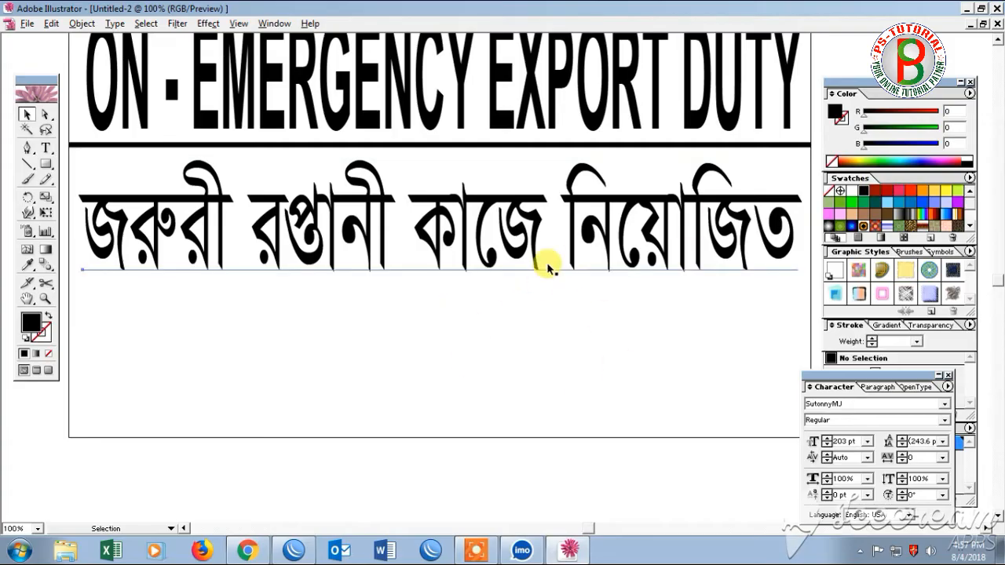
pyautogui.click(674, 289)
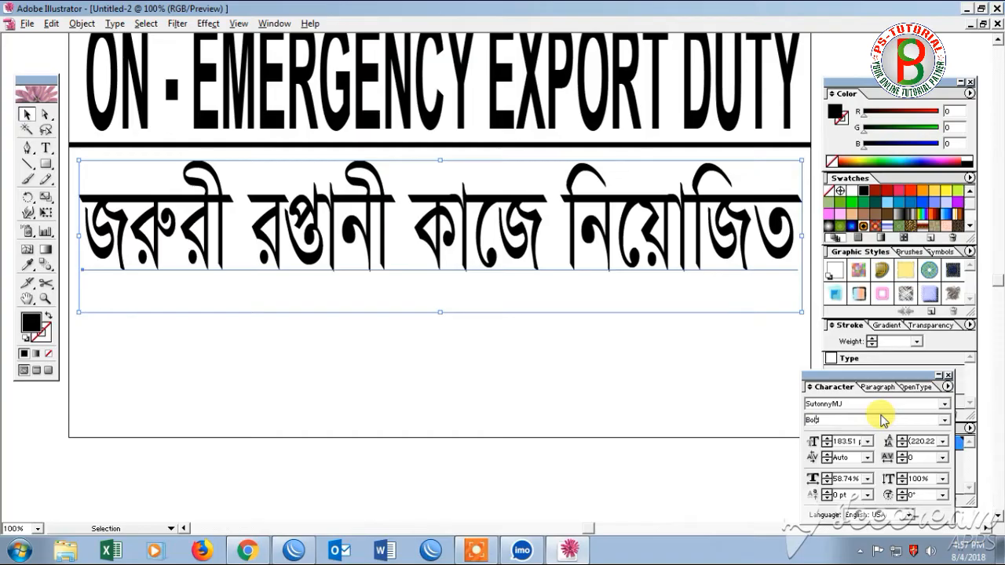
pyautogui.click(474, 354)
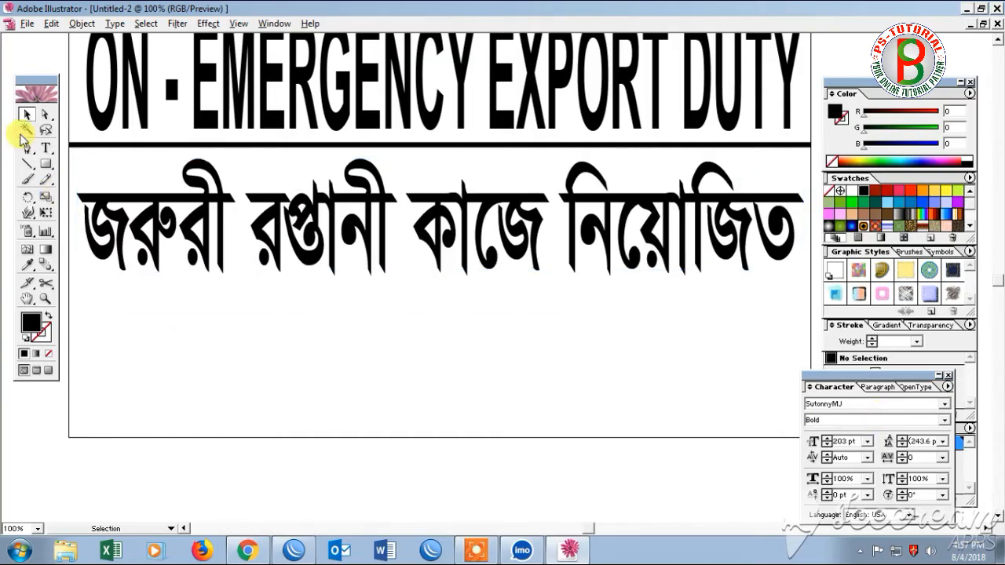
pyautogui.click(46, 148)
pyautogui.click(114, 318)
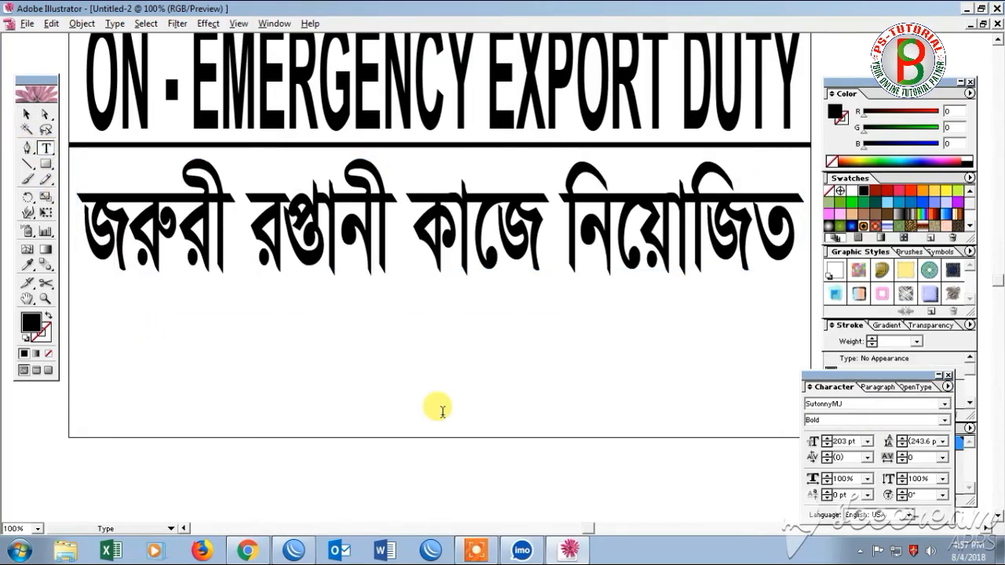
pyautogui.click(26, 114)
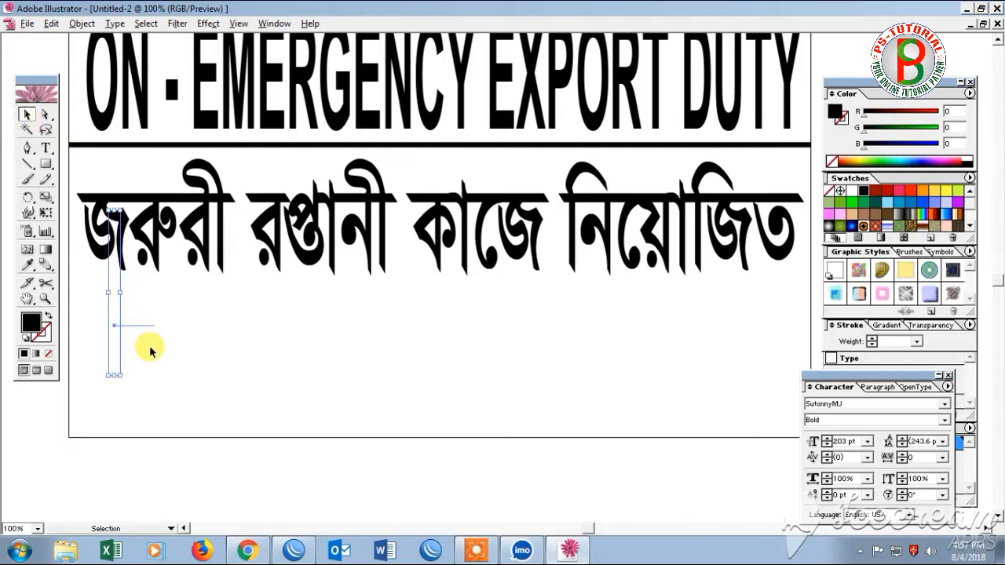
# Start a new text object below the Bangla line and set its font size to 80 pt.
pyautogui.click(173, 363)
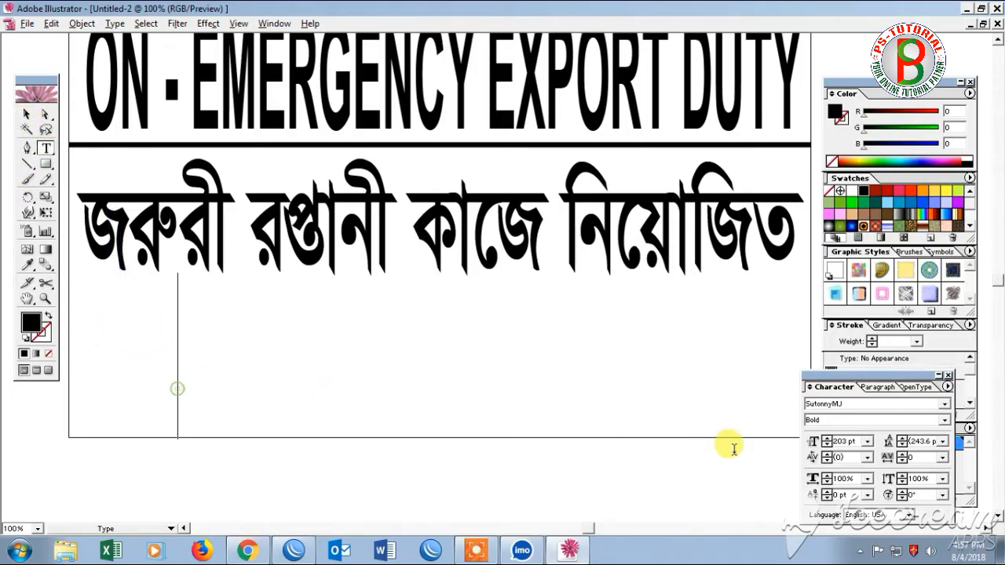
pyautogui.click(836, 441)
pyautogui.write('80')
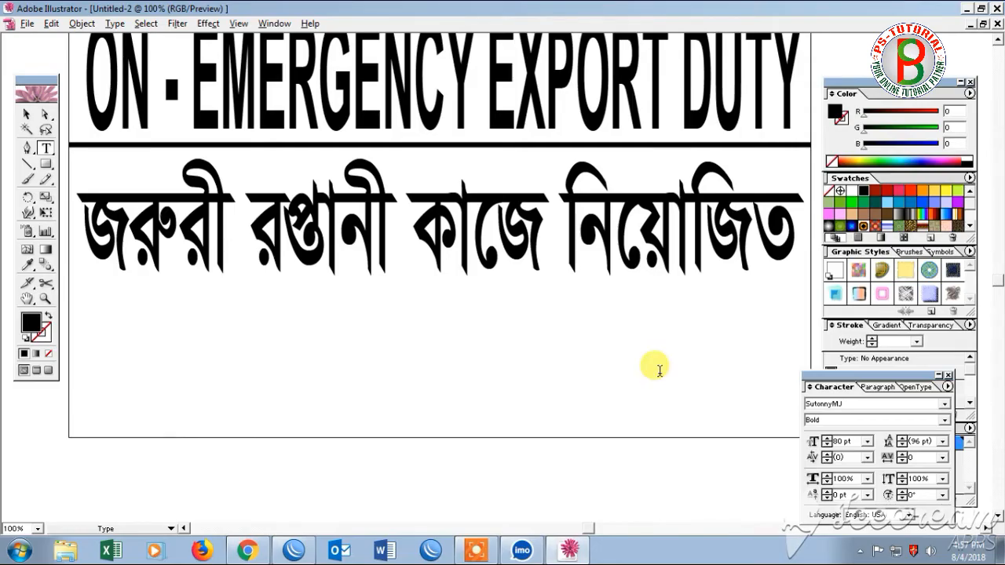
pyautogui.write('GAT')
pyautogui.press('BackSpace')
pyautogui.press('BackSpace')
pyautogui.press('BackSpace')
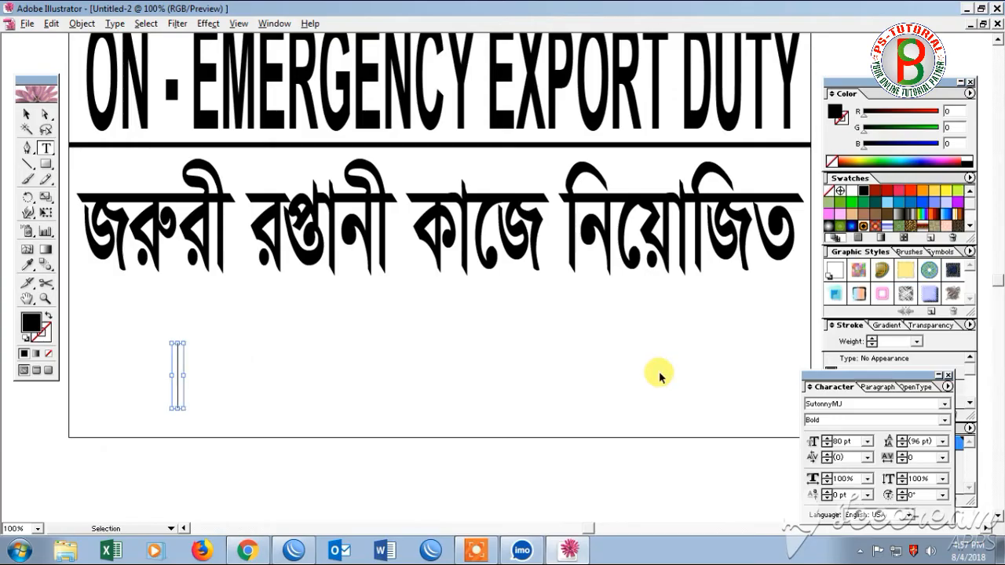
# Set the new text object's font to Arial and enter "FASHION STORE LTD".
pyautogui.click(834, 404)
pyautogui.write('Ar')
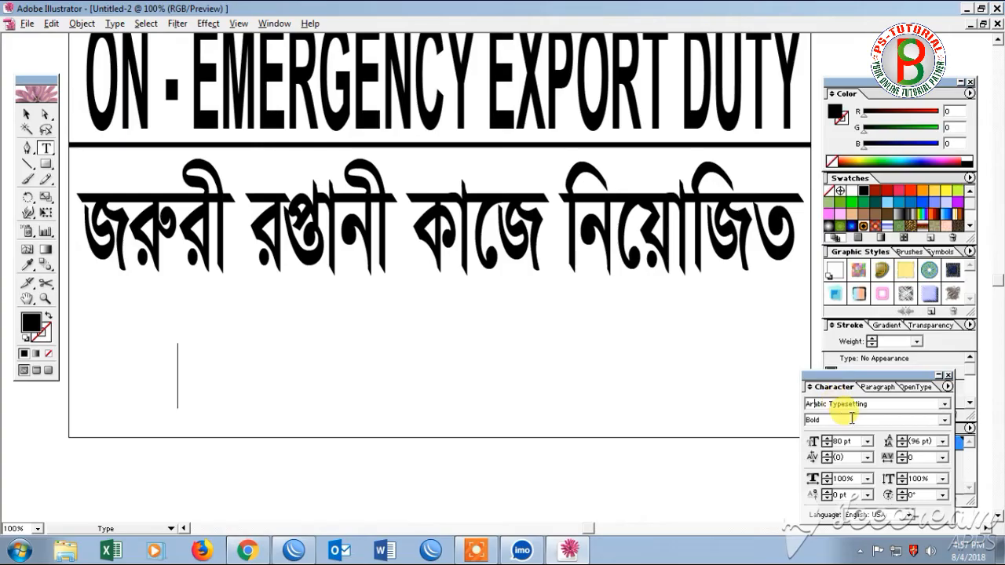
pyautogui.write('ial')
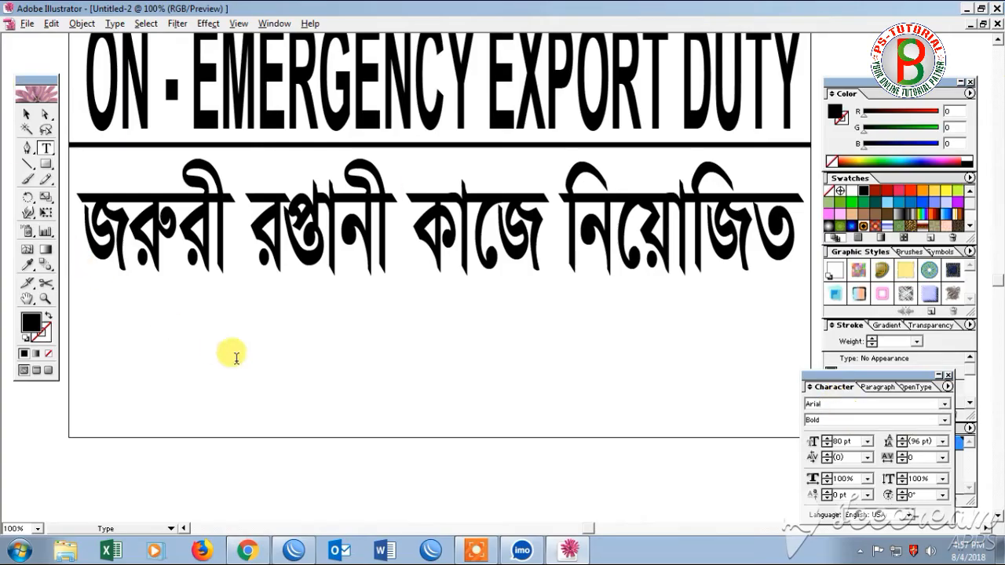
pyautogui.write('FASHI')
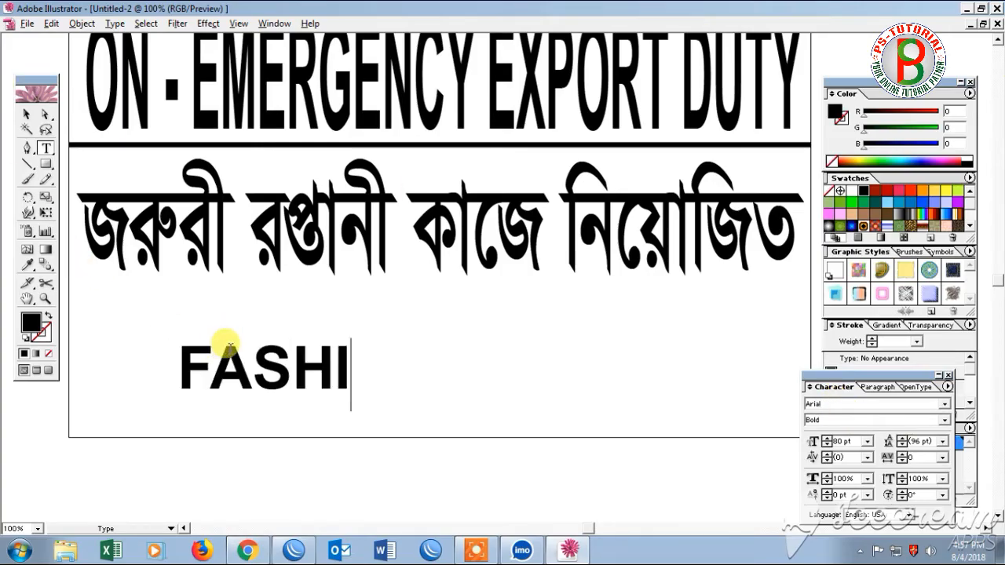
pyautogui.write('ON STORE LTD')
# Move the "FASHION STORE LTD" line up and center it closely beneath the Bangla line.
pyautogui.click(26, 113)
pyautogui.moveTo(320, 365); pyautogui.dragTo(291, 333)
pyautogui.click(332, 406)
pyautogui.moveTo(396, 354); pyautogui.dragTo(393, 328)
pyautogui.click(444, 403)
pyautogui.click(378, 333)
pyautogui.click(361, 416)
pyautogui.click(547, 408)
# Add a 40 pt text object beneath the company name, reading "100% Export Oriented".
pyautogui.click(46, 148)
pyautogui.click(174, 361)
pyautogui.click(838, 441)
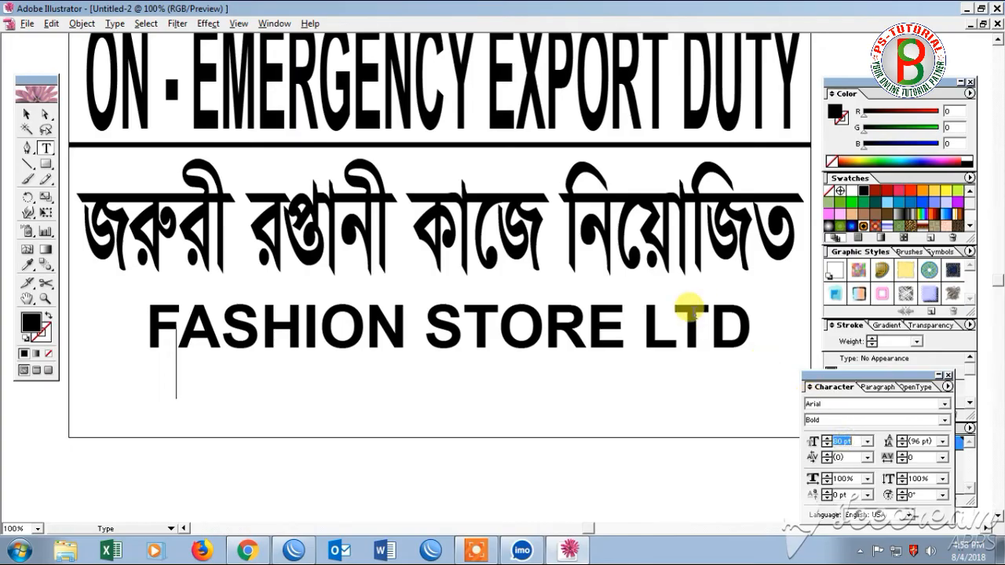
pyautogui.write('40')
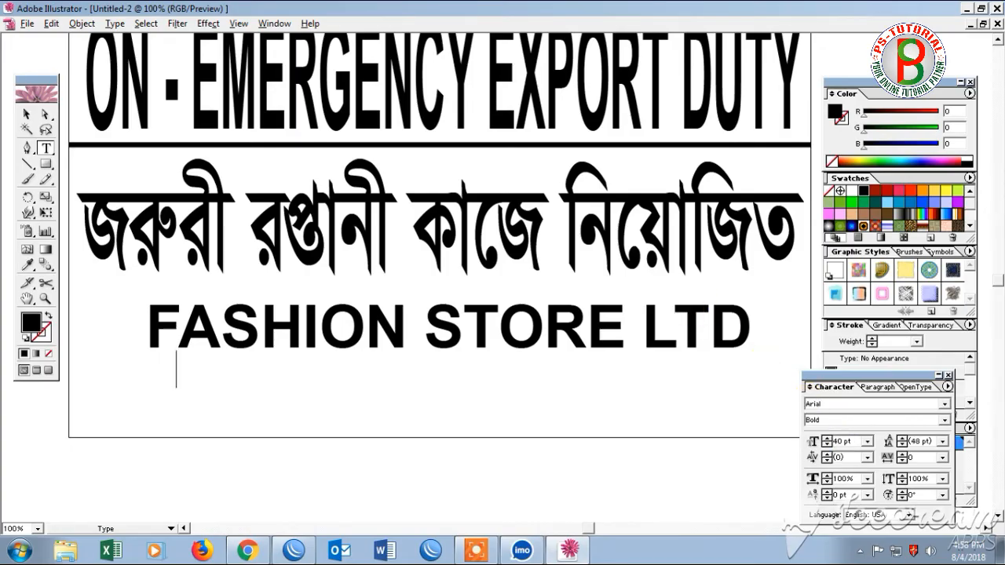
pyautogui.write('100')
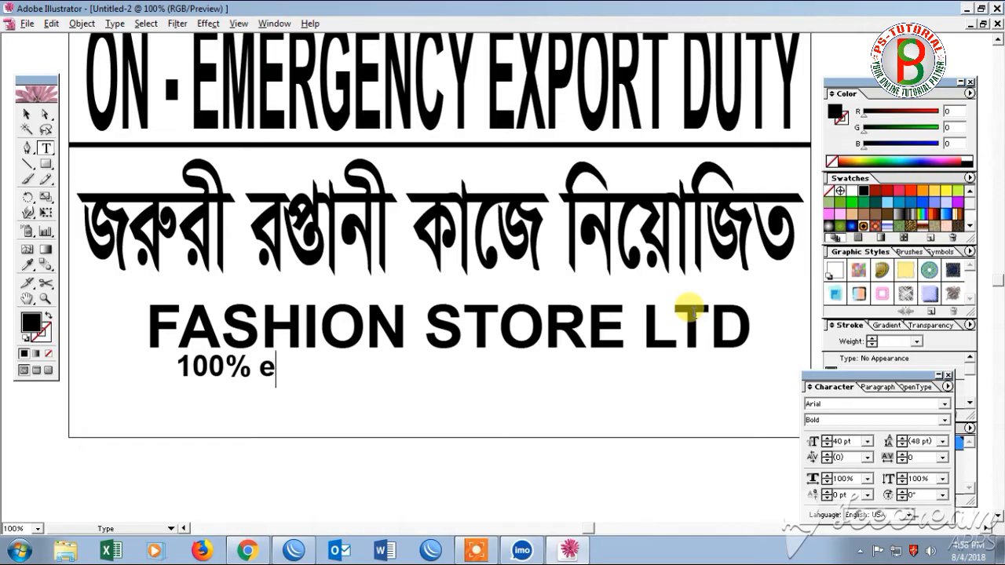
pyautogui.write('% Ex')
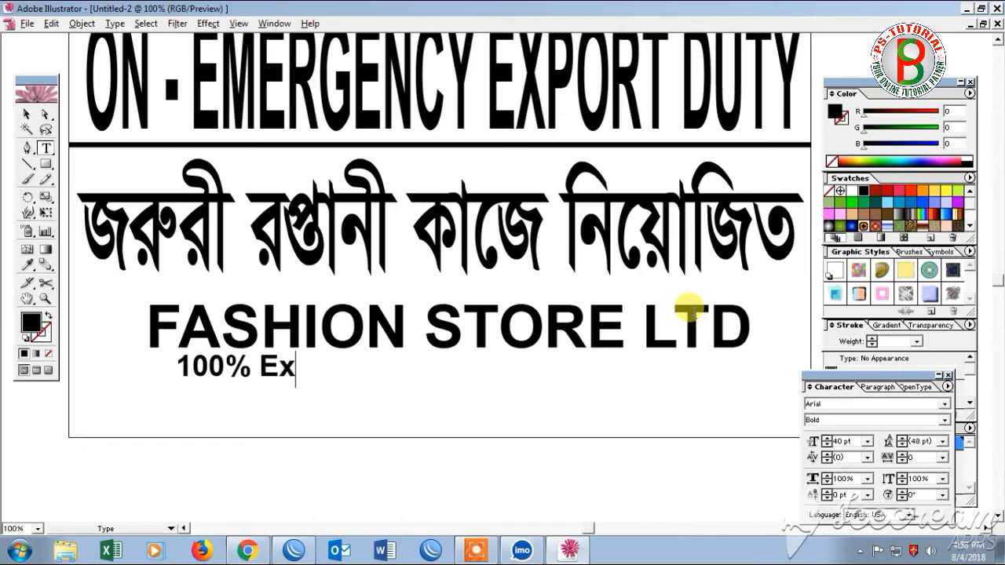
pyautogui.write('port Ori')
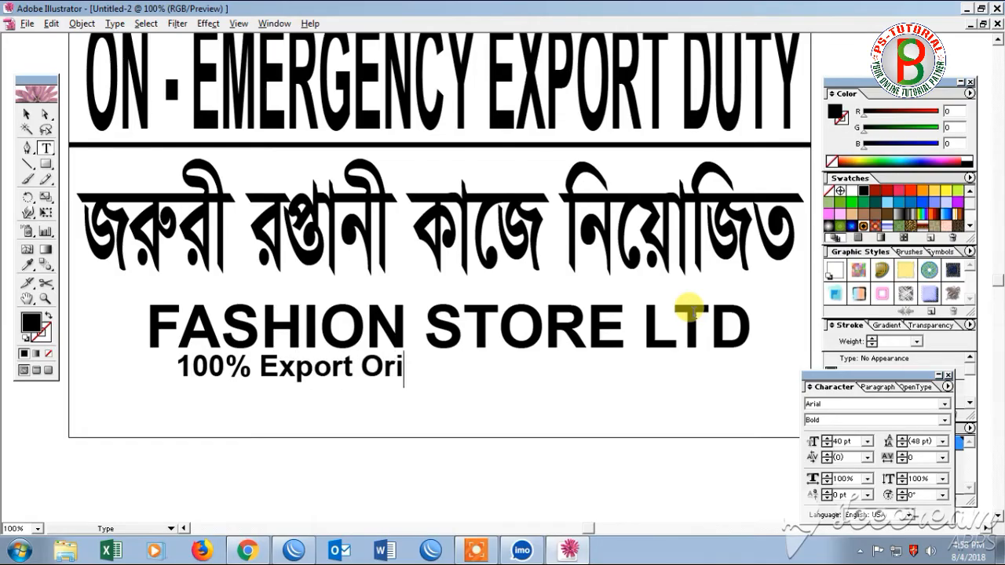
pyautogui.write('ented')
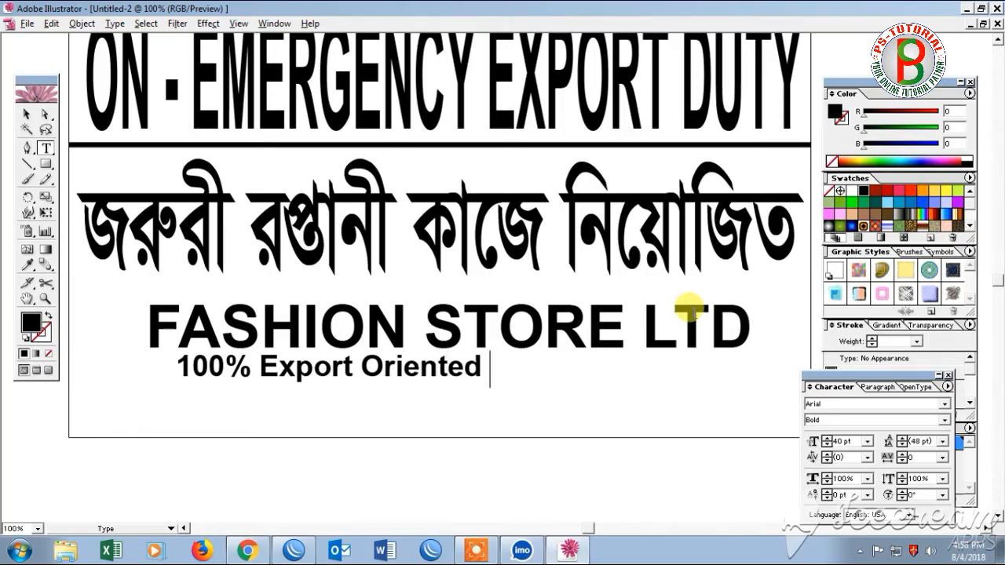